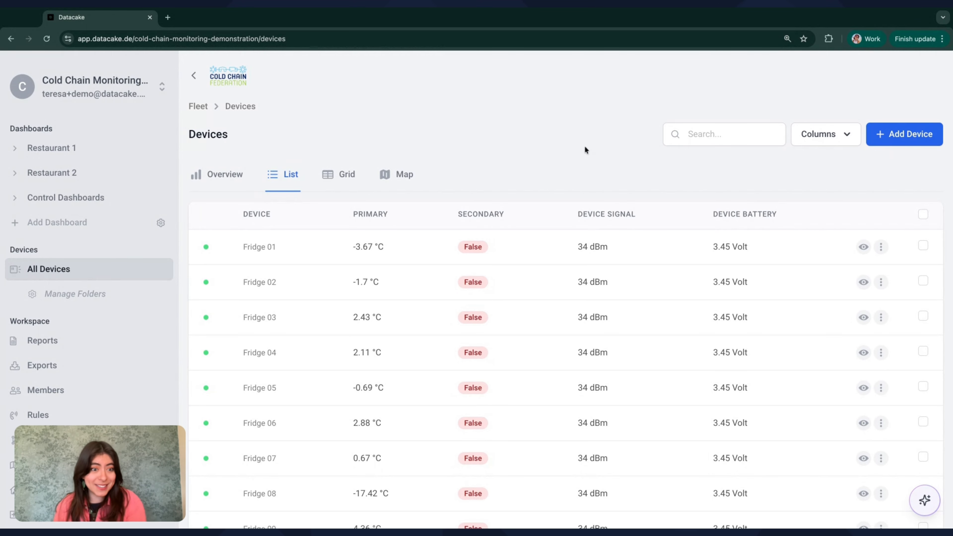
# Ask the AI Assistant in a new chat: 'Can you help me create some tags for my devices?'.
pyautogui.scroll(-5, 566, 290)
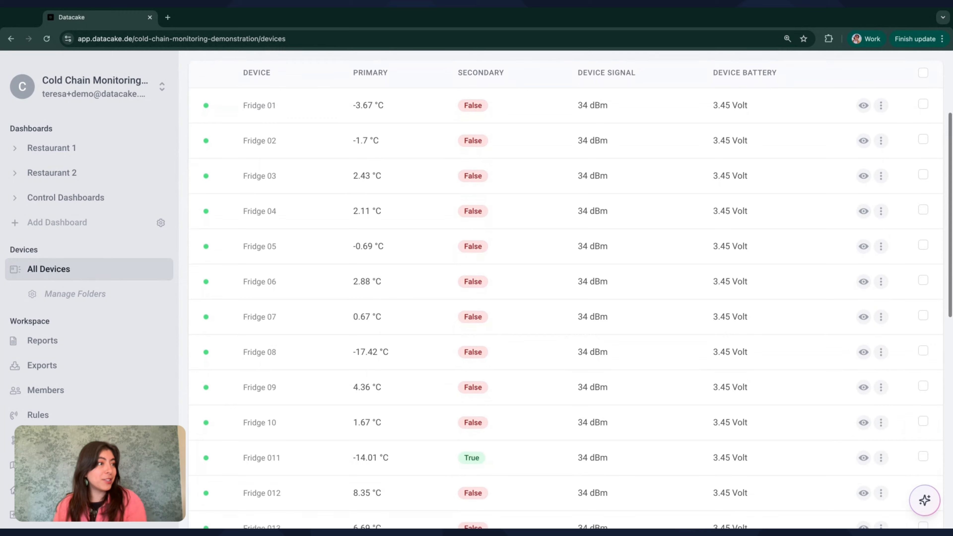
pyautogui.scroll(5, 567, 218)
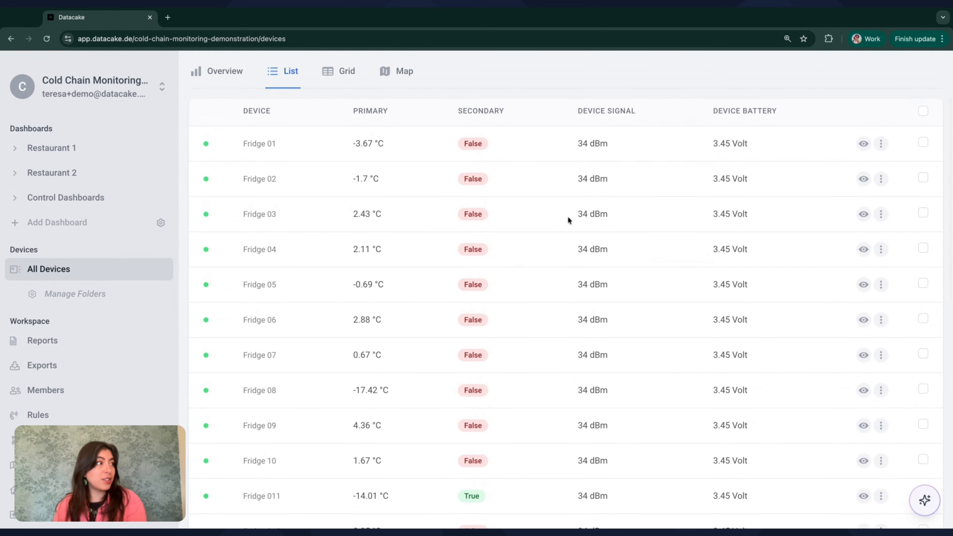
pyautogui.click(924, 500)
pyautogui.click(882, 460)
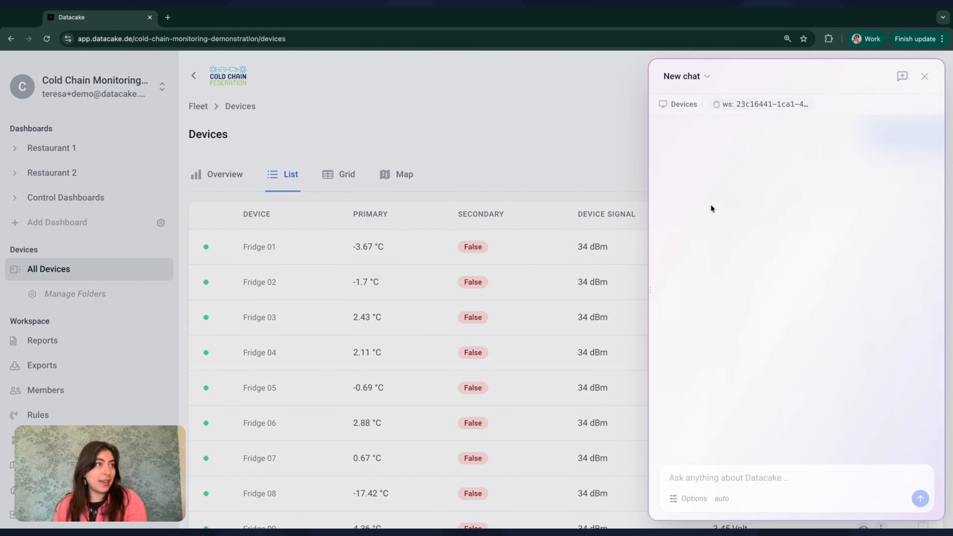
pyautogui.click(714, 479)
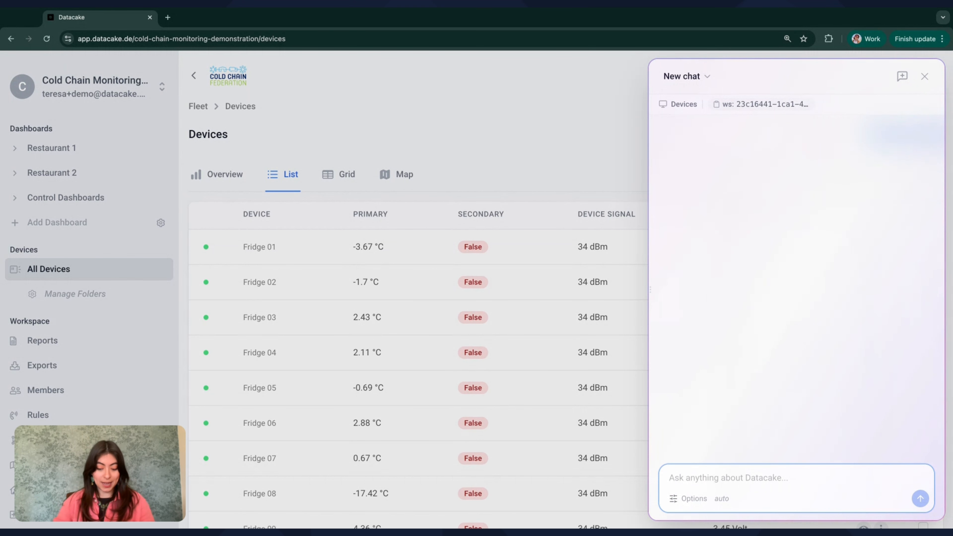
pyautogui.write('Can you help me cre')
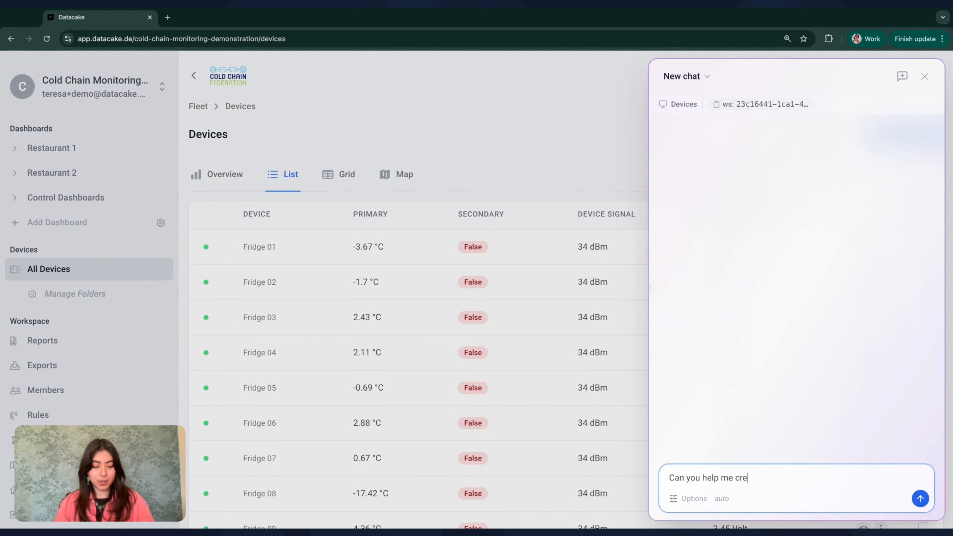
pyautogui.write('ate some tags for')
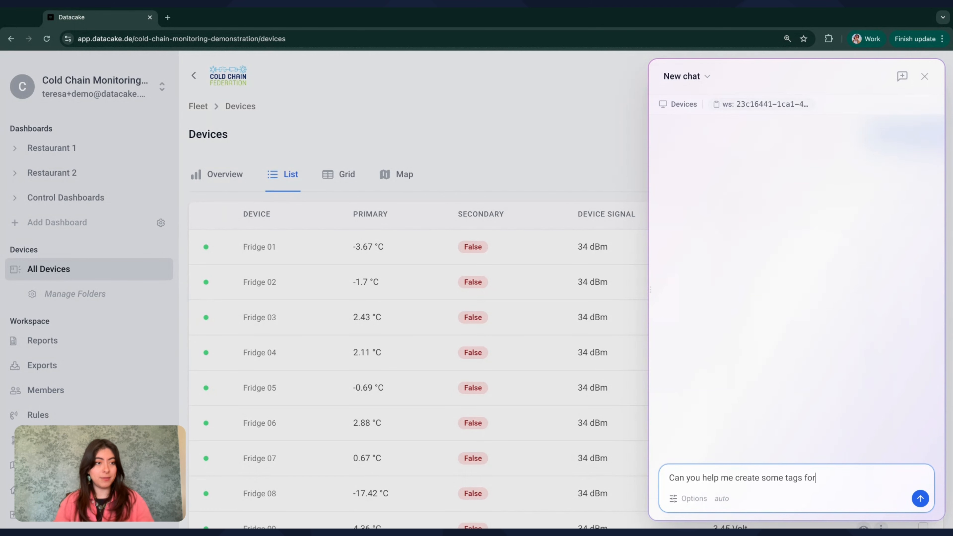
pyautogui.write(' my devices?')
pyautogui.press('Return')
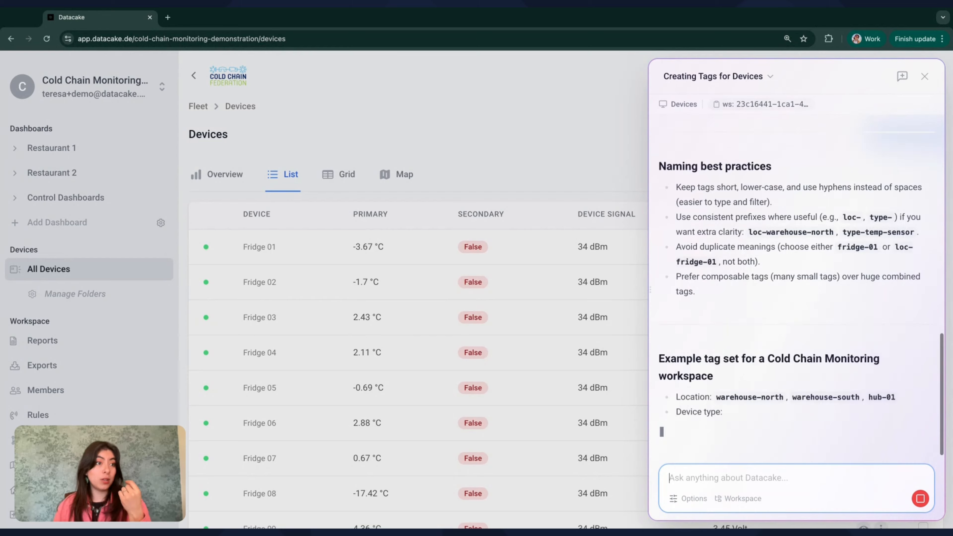
pyautogui.scroll(10, 757, 246)
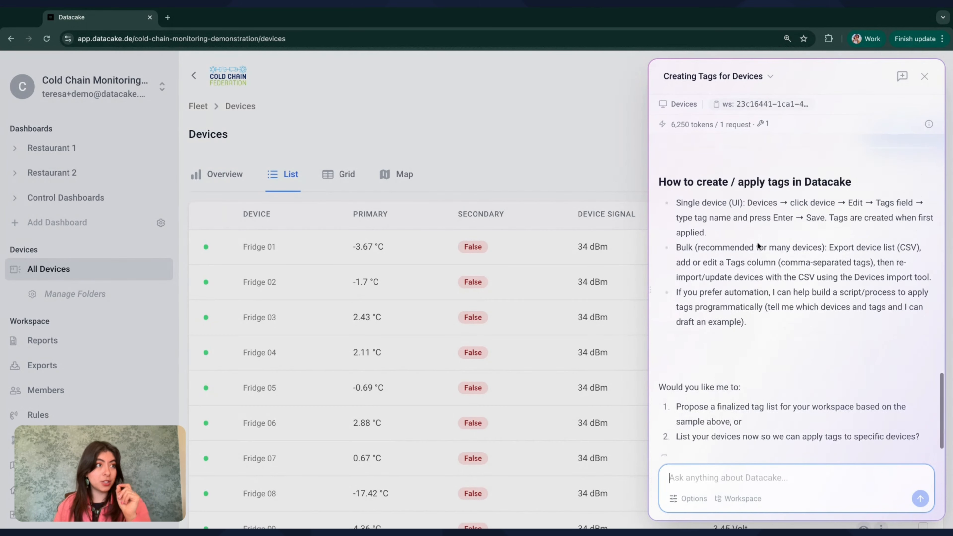
pyautogui.scroll(10, 757, 246)
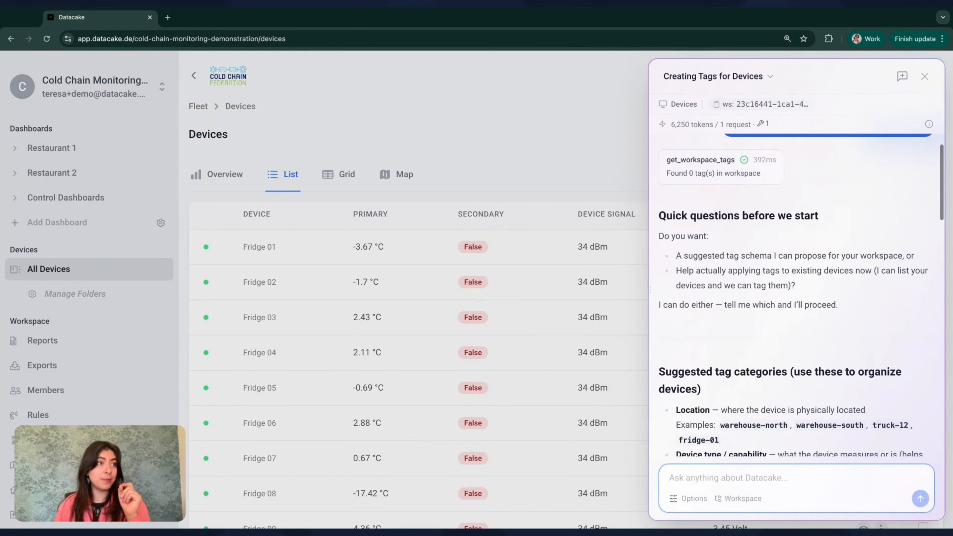
pyautogui.scroll(-3, 801, 294)
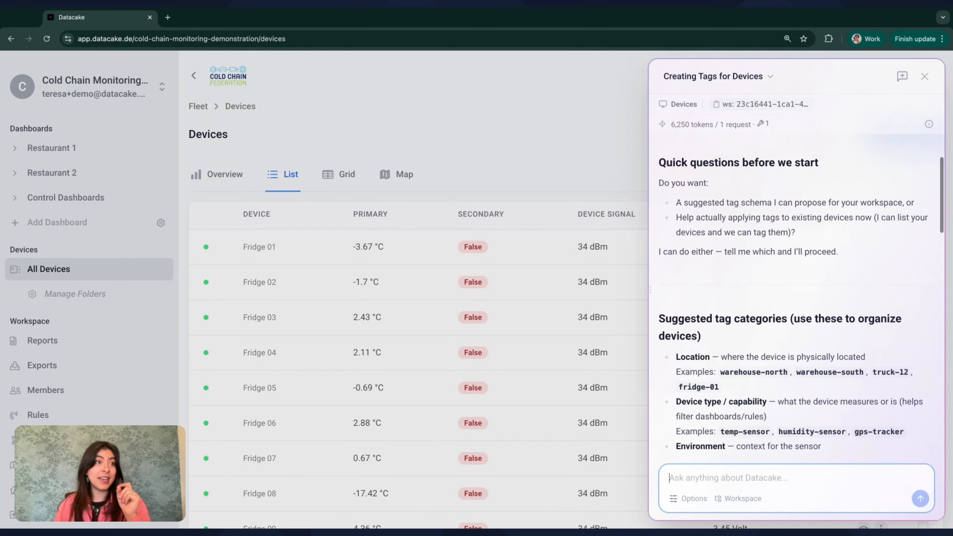
pyautogui.scroll(-5, 753, 296)
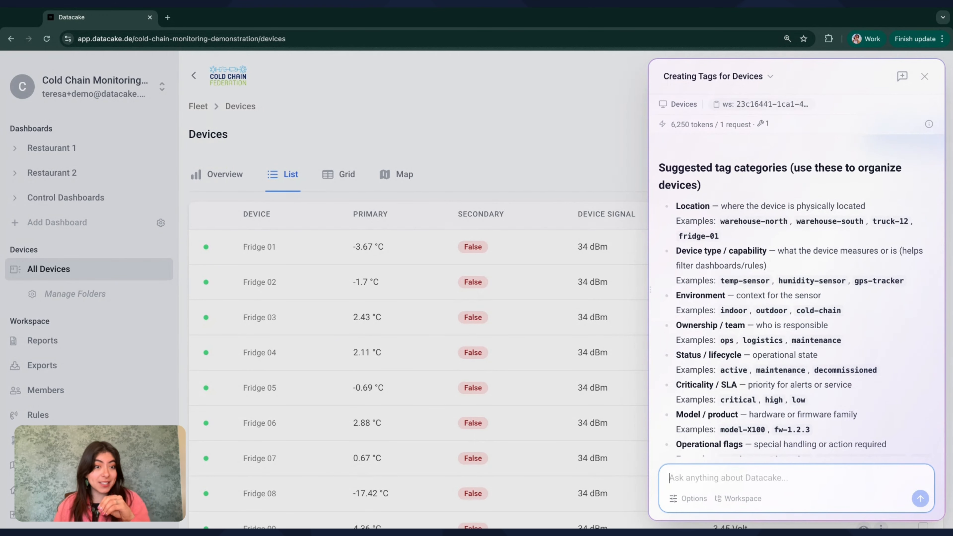
pyautogui.scroll(-1, 801, 305)
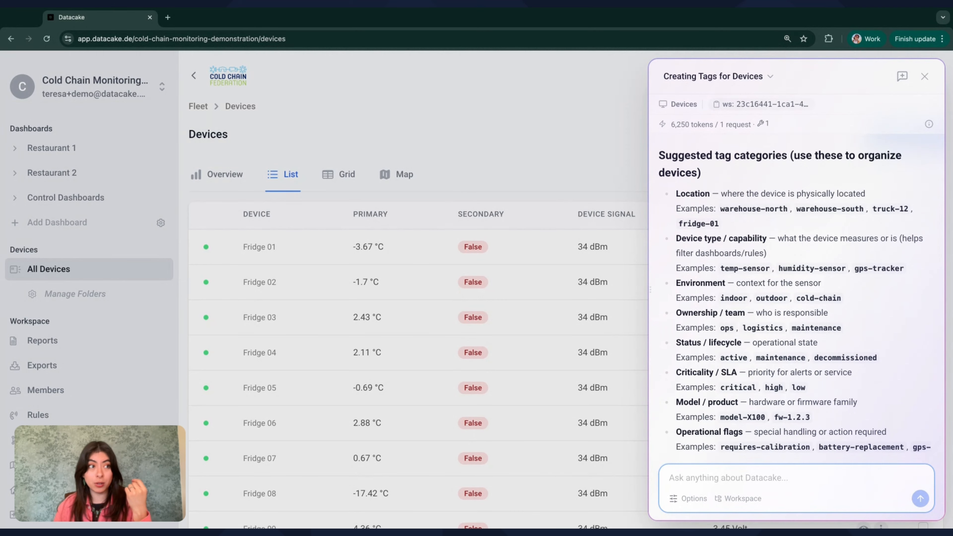
pyautogui.scroll(-2, 794, 296)
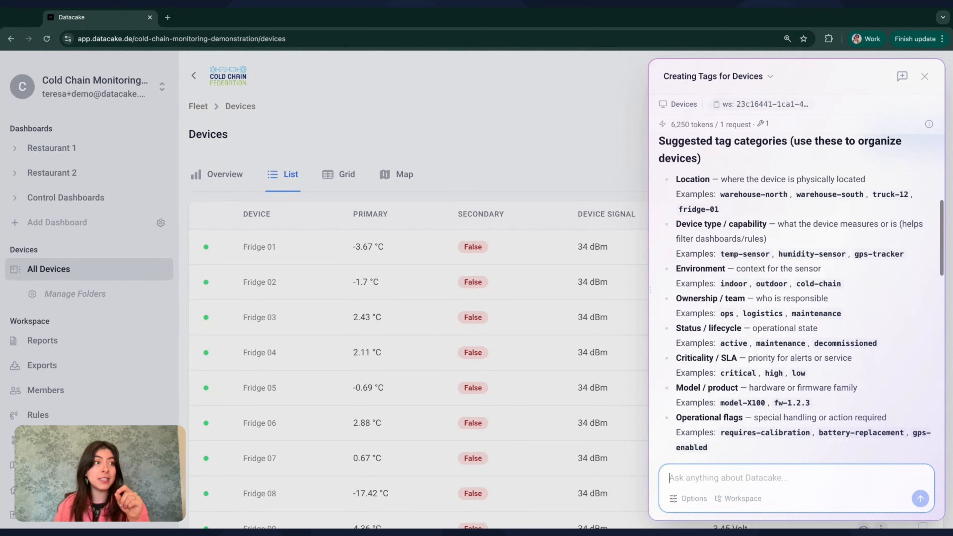
pyautogui.scroll(-5, 795, 296)
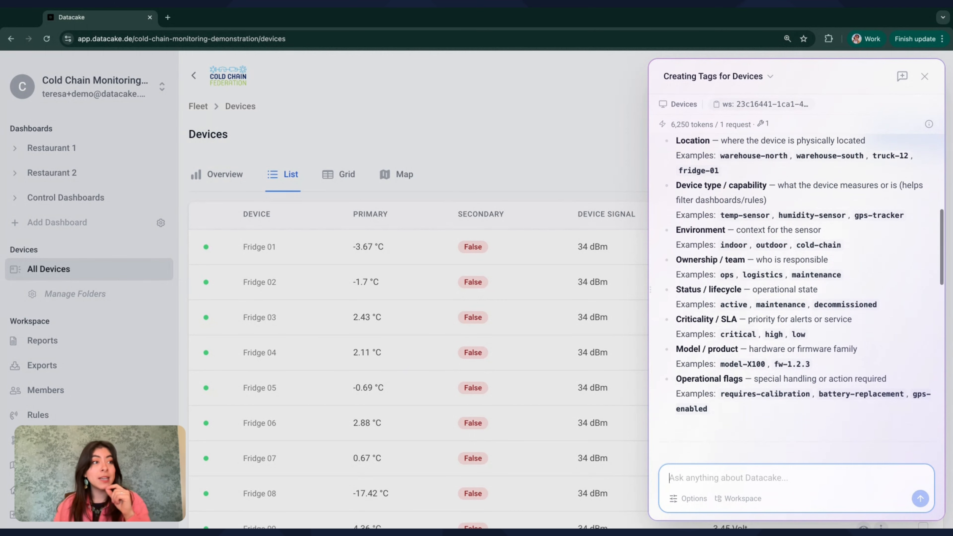
pyautogui.scroll(-5, 795, 296)
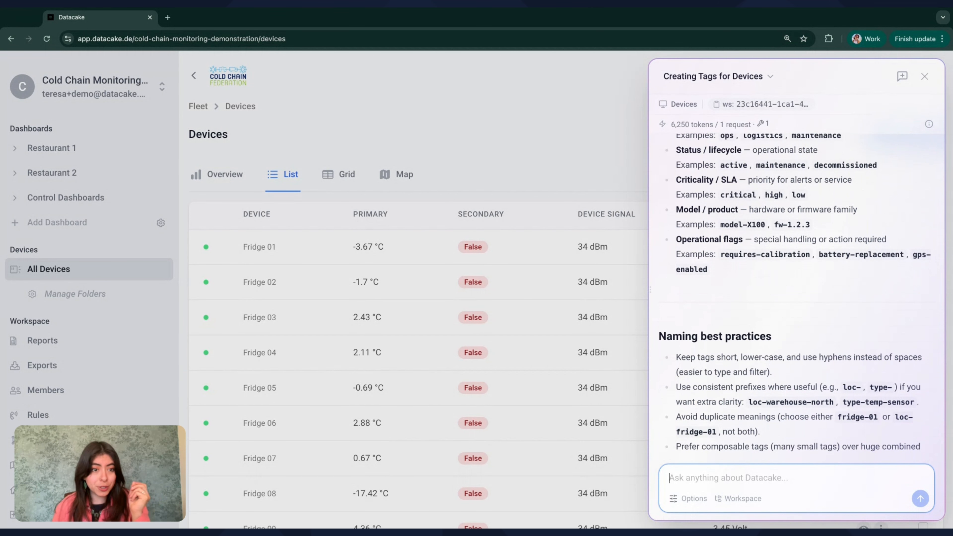
pyautogui.scroll(-3, 788, 226)
pyautogui.scroll(3, 783, 189)
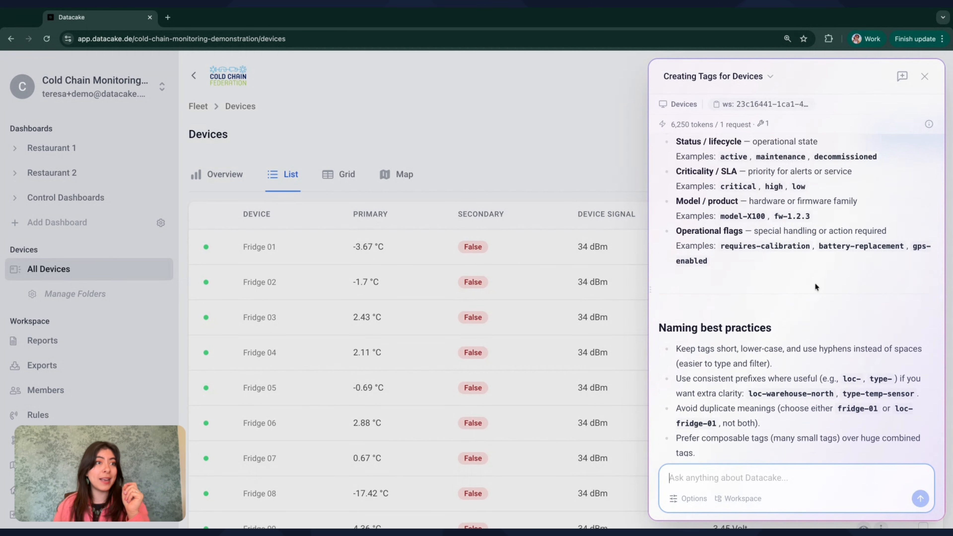
pyautogui.scroll(-5, 815, 287)
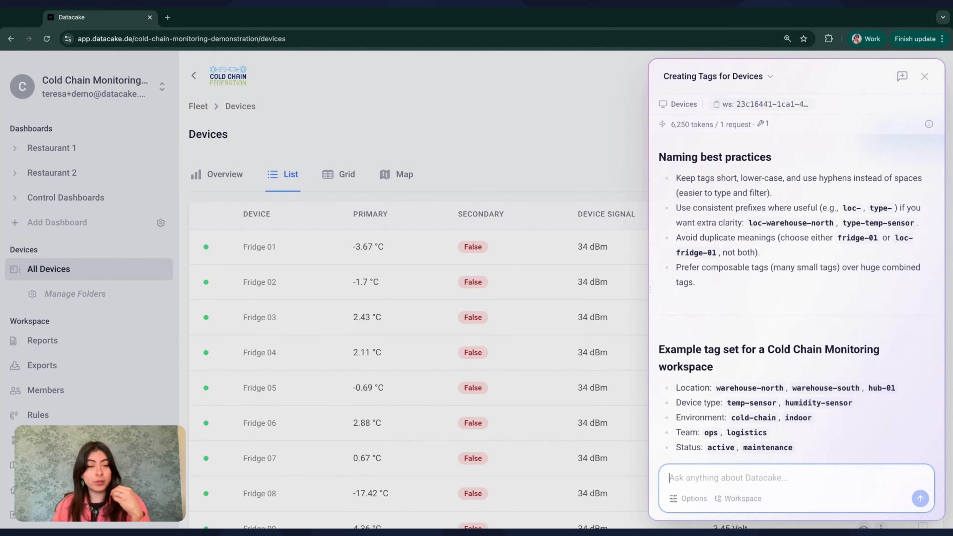
pyautogui.scroll(-4, 800, 292)
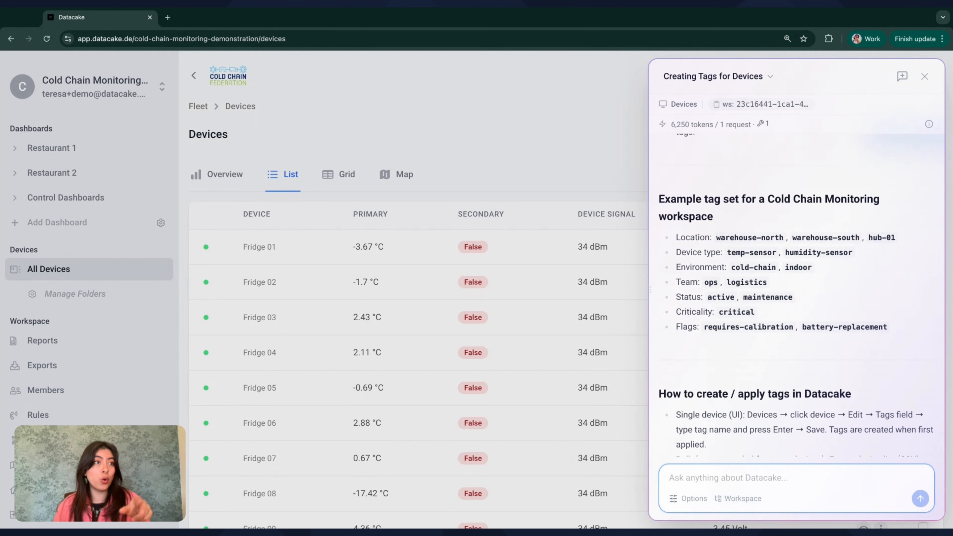
pyautogui.scroll(-1, 801, 293)
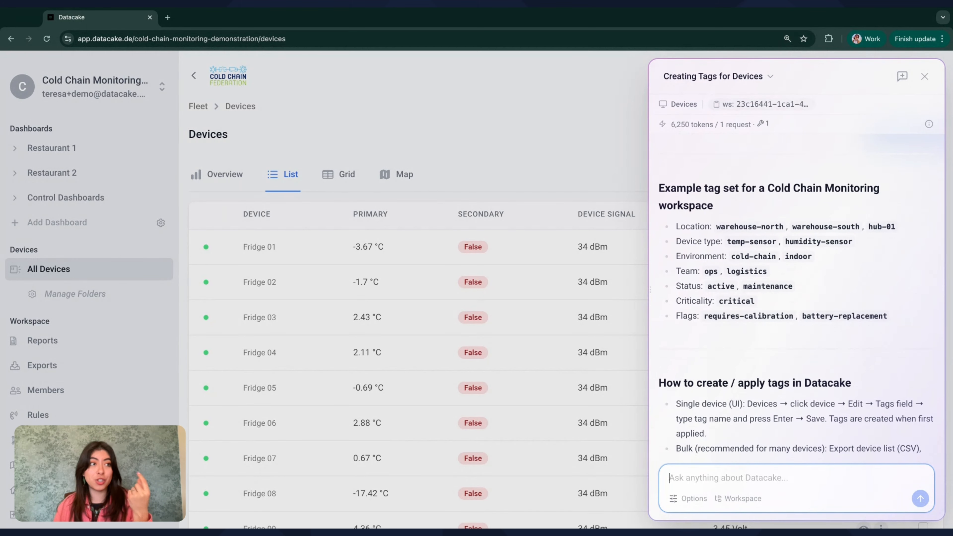
# Highlight 'warehouse-north' in the assistant's example Location tags.
pyautogui.click(745, 225)
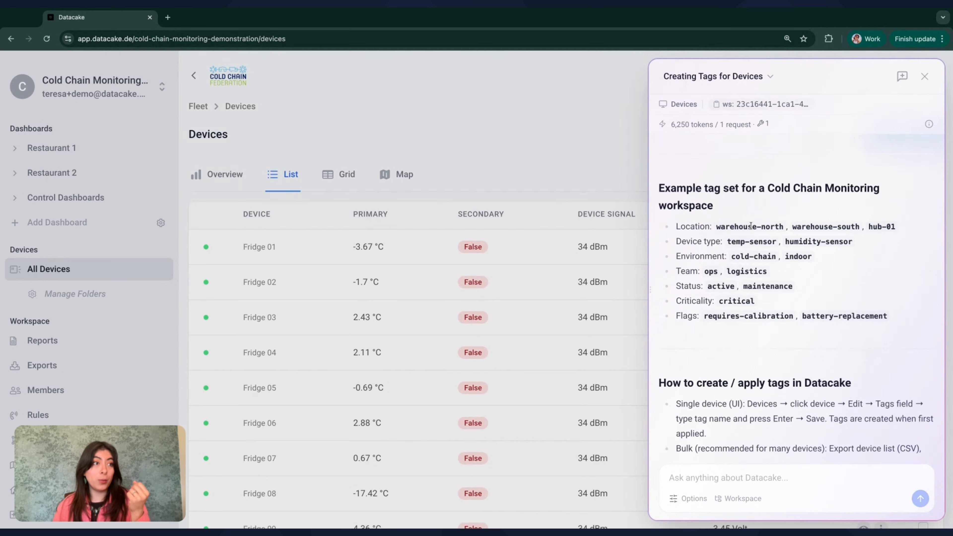
pyautogui.moveTo(715, 226); pyautogui.dragTo(783, 226)
pyautogui.scroll(-4, 783, 262)
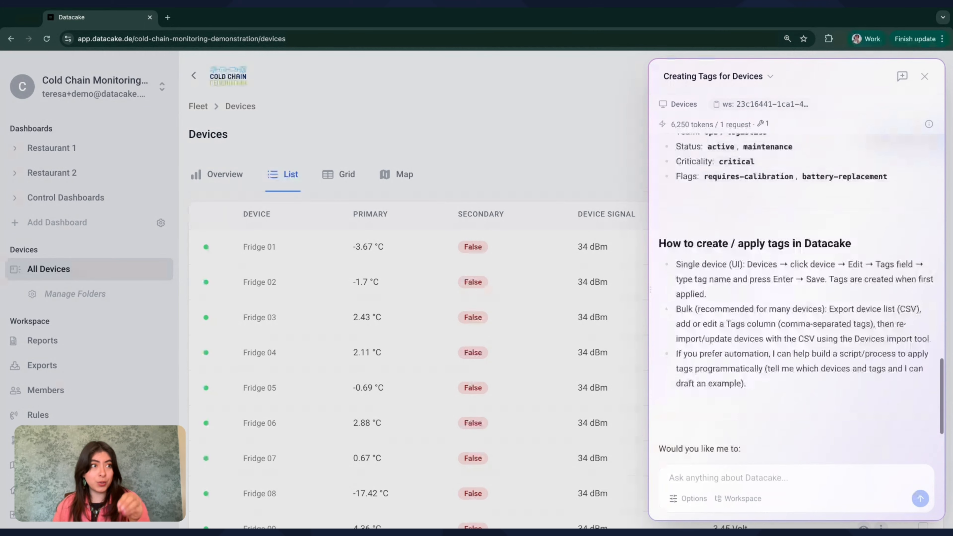
pyautogui.scroll(-1, 795, 300)
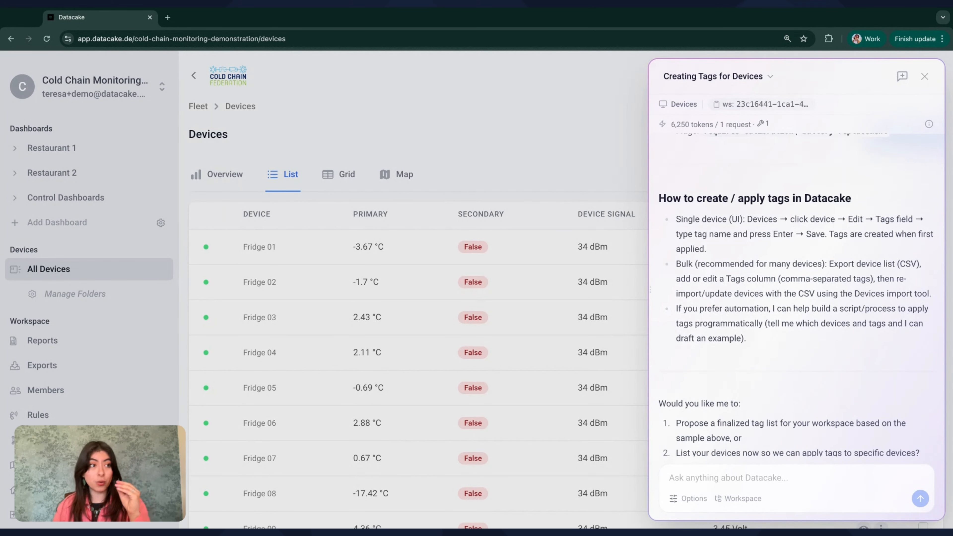
pyautogui.scroll(-1, 791, 271)
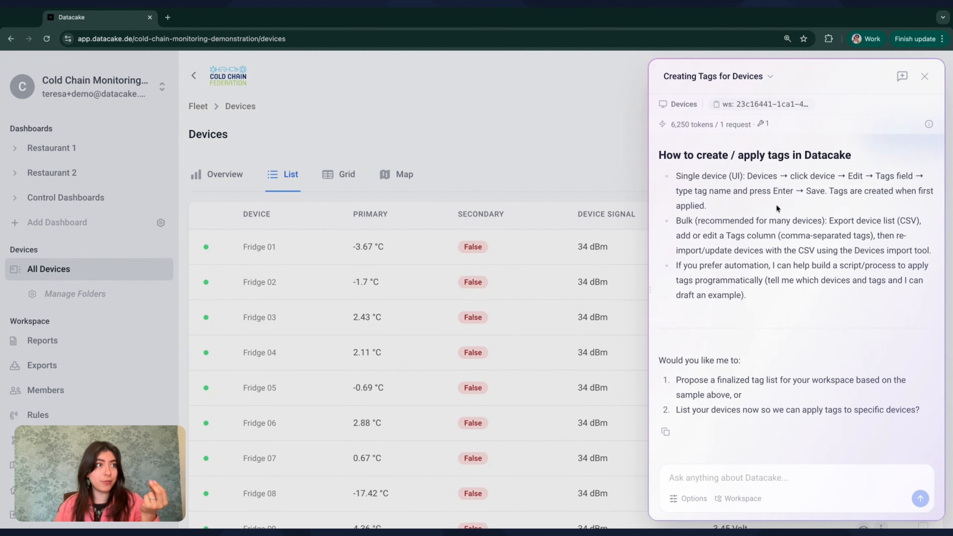
pyautogui.scroll(7, 774, 281)
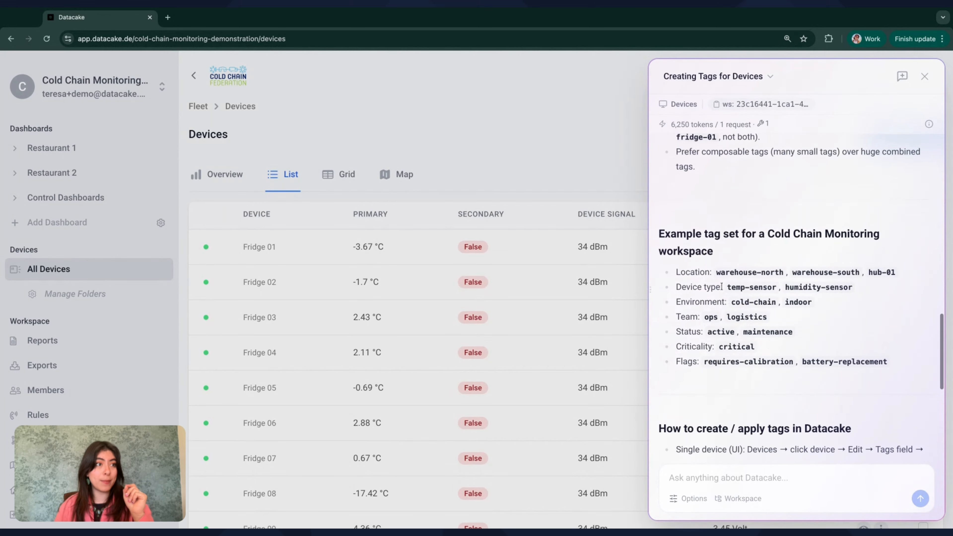
pyautogui.moveTo(716, 272); pyautogui.dragTo(783, 273)
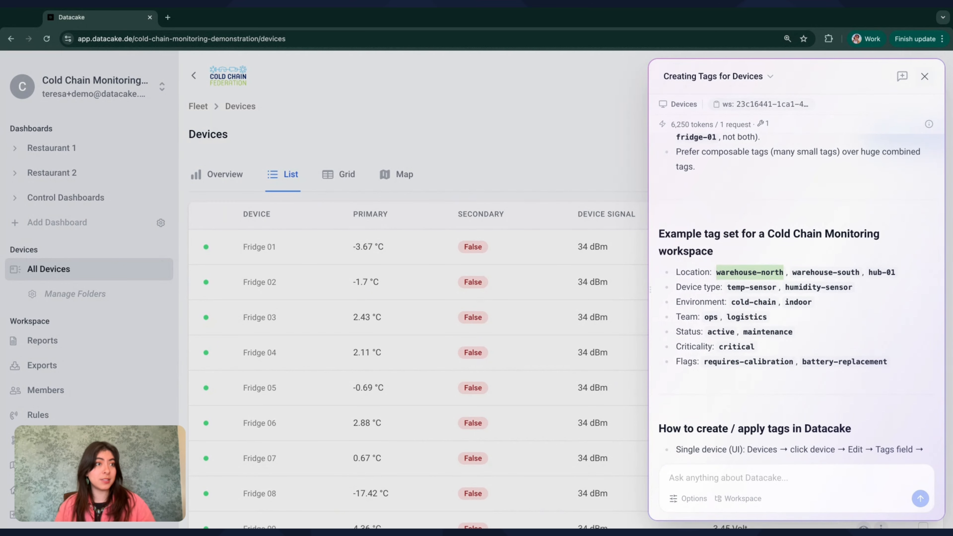
# Close the chat and select only Fridge 01 through Fridge 016 in the device list.
pyautogui.click(924, 76)
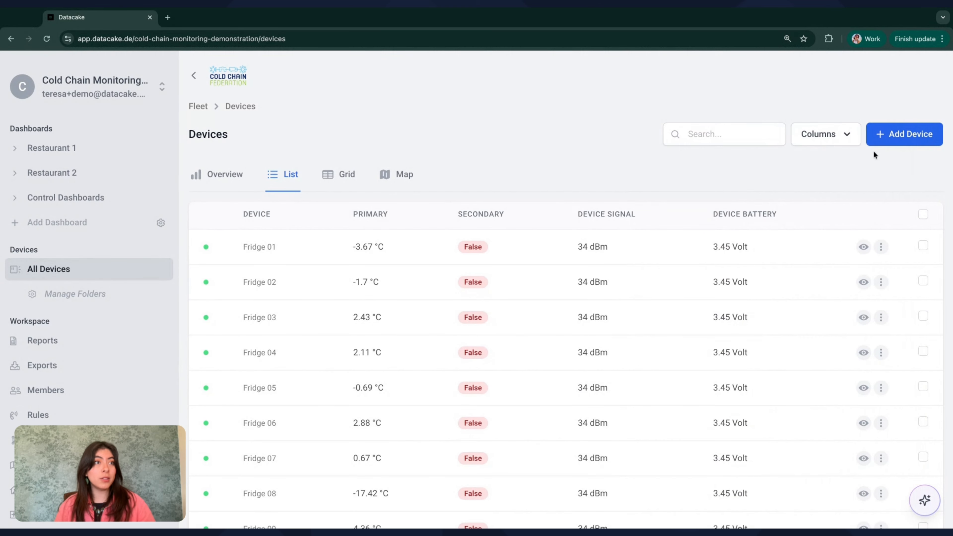
pyautogui.click(923, 214)
pyautogui.scroll(-4, 913, 321)
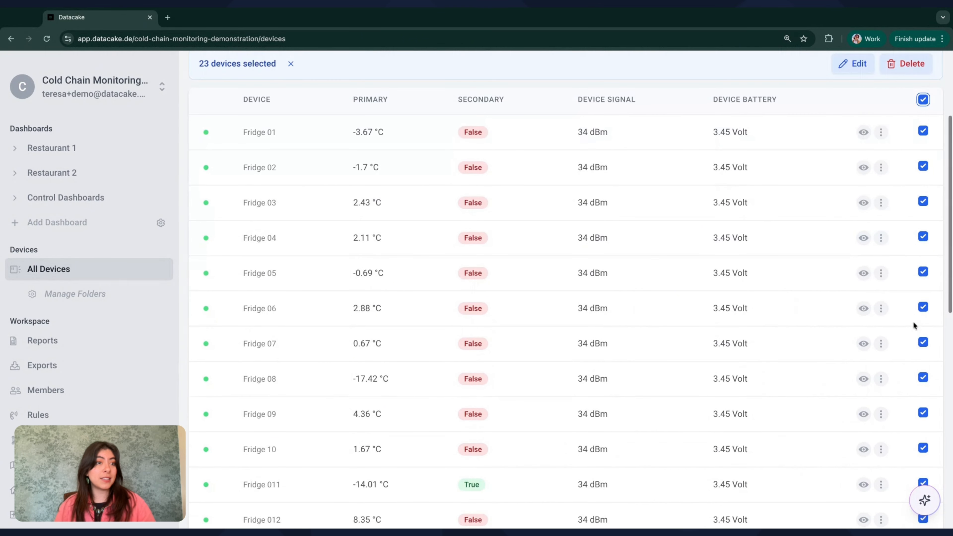
pyautogui.scroll(-5, 912, 321)
pyautogui.click(923, 411)
pyautogui.click(922, 375)
pyautogui.click(922, 340)
pyautogui.click(923, 305)
pyautogui.click(923, 270)
pyautogui.click(923, 234)
pyautogui.click(922, 199)
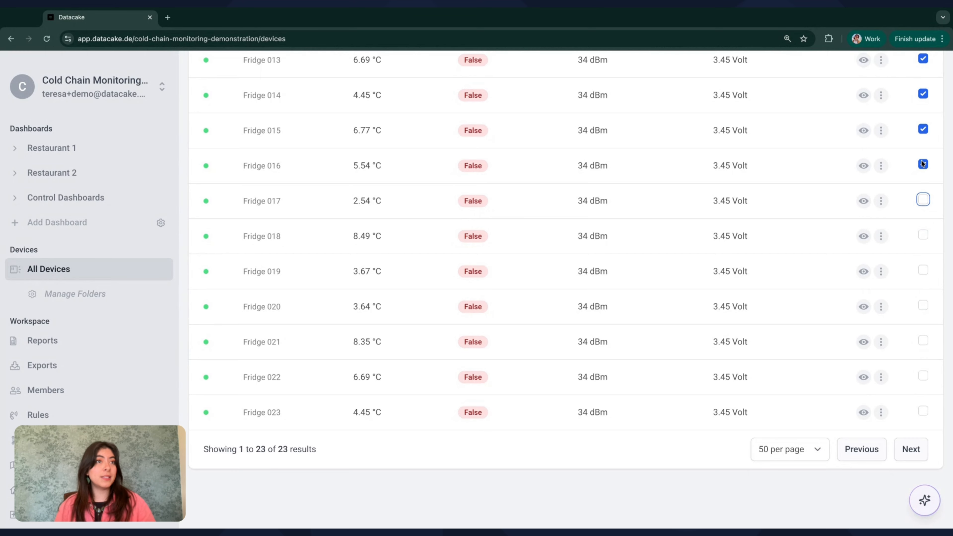
pyautogui.scroll(10, 921, 162)
# Bulk-edit the 16 selected devices to add the tag warehouse-north.
pyautogui.click(853, 218)
pyautogui.click(379, 409)
pyautogui.write('warehouse-north')
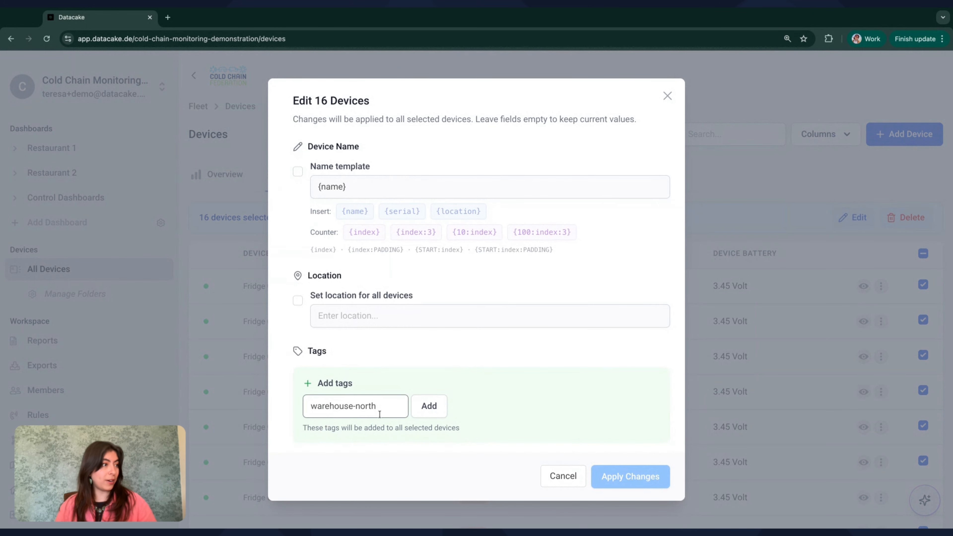
pyautogui.press('Return')
pyautogui.click(628, 478)
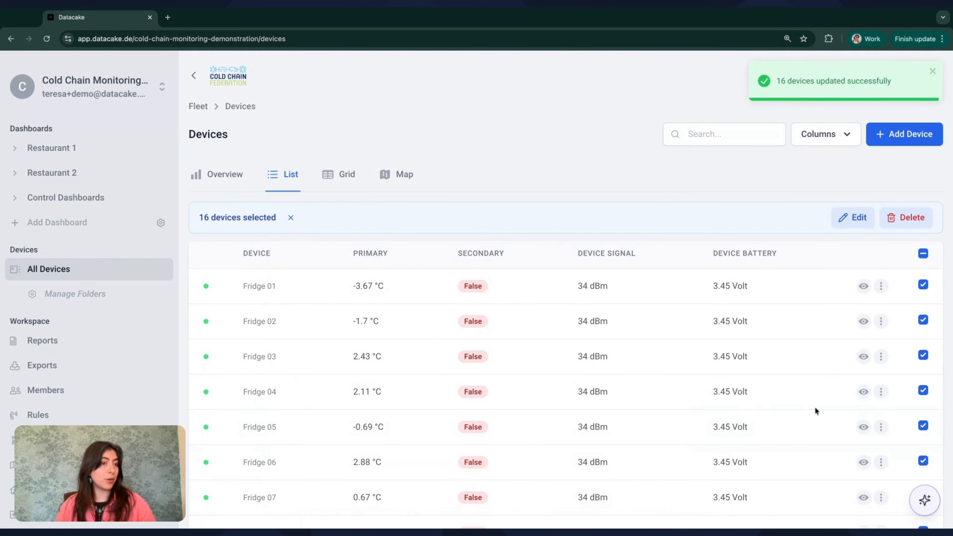
# Clear the selection of all 16 devices.
pyautogui.scroll(-2, 814, 406)
pyautogui.scroll(1, 815, 407)
pyautogui.click(923, 217)
pyautogui.scroll(-10, 924, 216)
pyautogui.scroll(8, 891, 312)
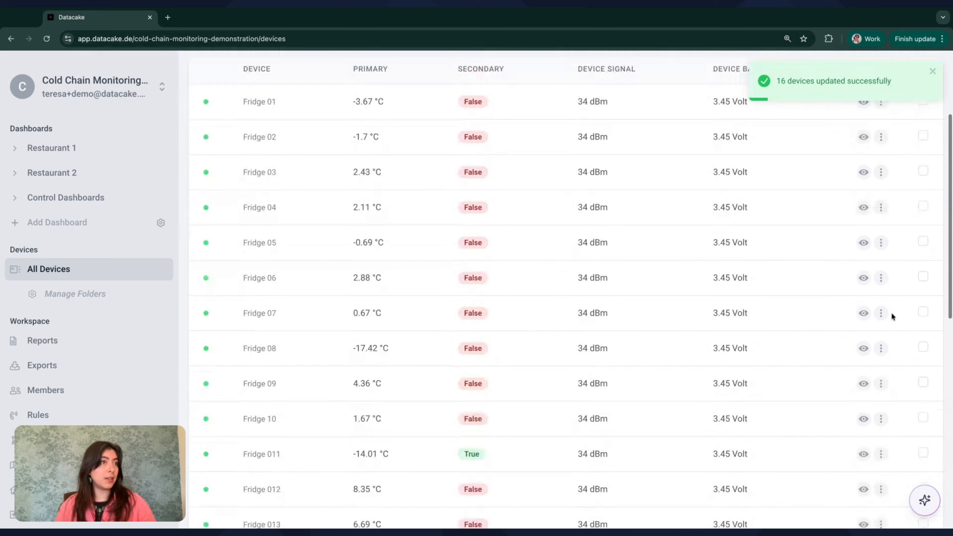
pyautogui.scroll(4, 780, 192)
# Show the Tags column and select Fridge 017 through Fridge 023.
pyautogui.click(823, 135)
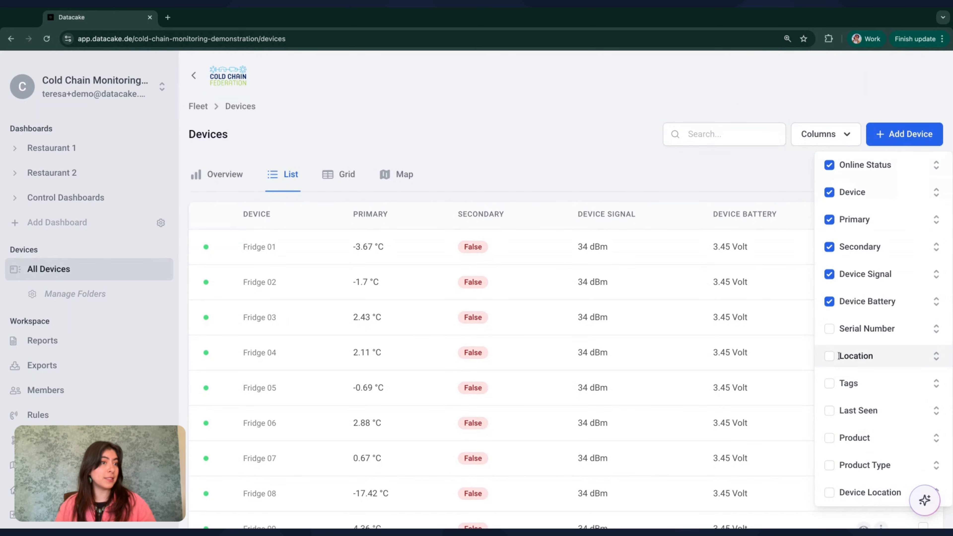
pyautogui.click(829, 383)
pyautogui.scroll(-10, 806, 359)
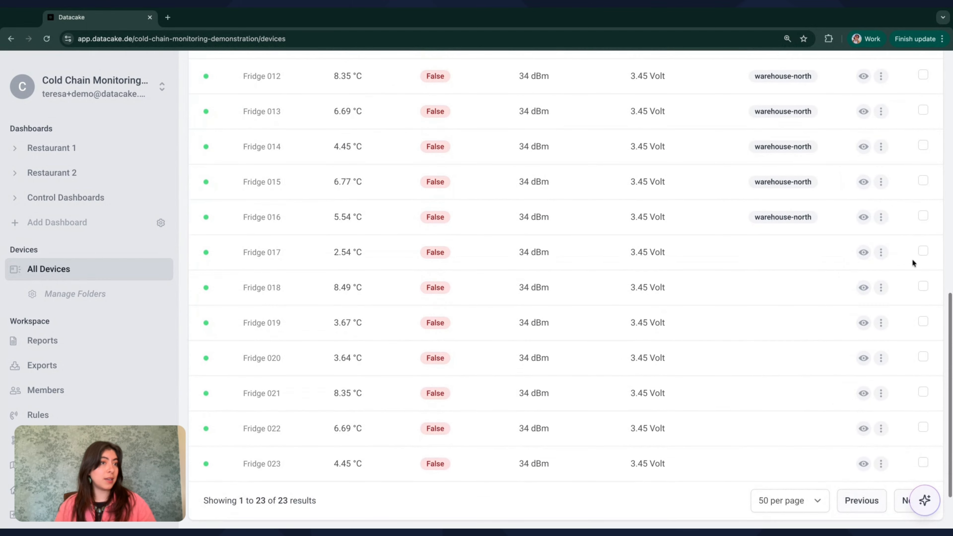
pyautogui.click(922, 251)
pyautogui.click(922, 286)
pyautogui.click(923, 321)
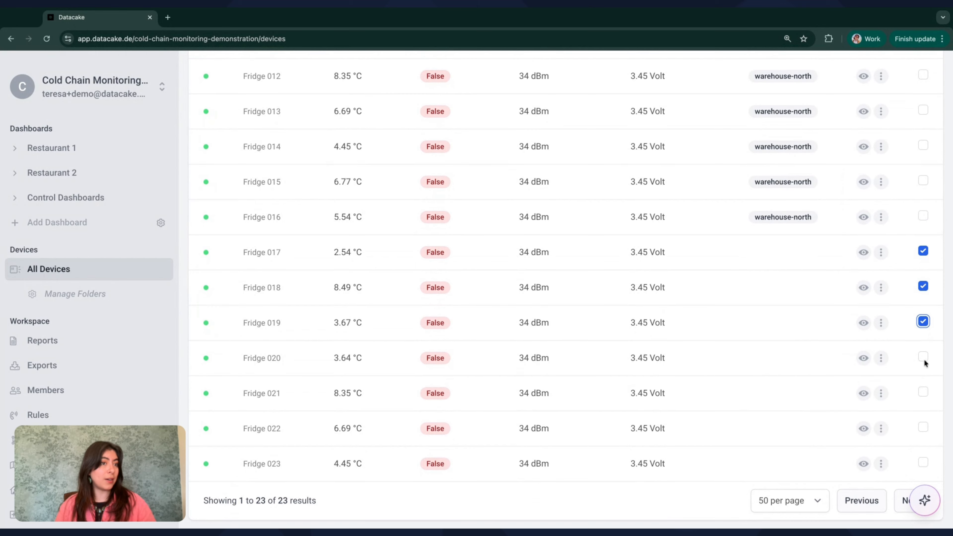
pyautogui.click(923, 358)
pyautogui.click(923, 392)
pyautogui.click(923, 428)
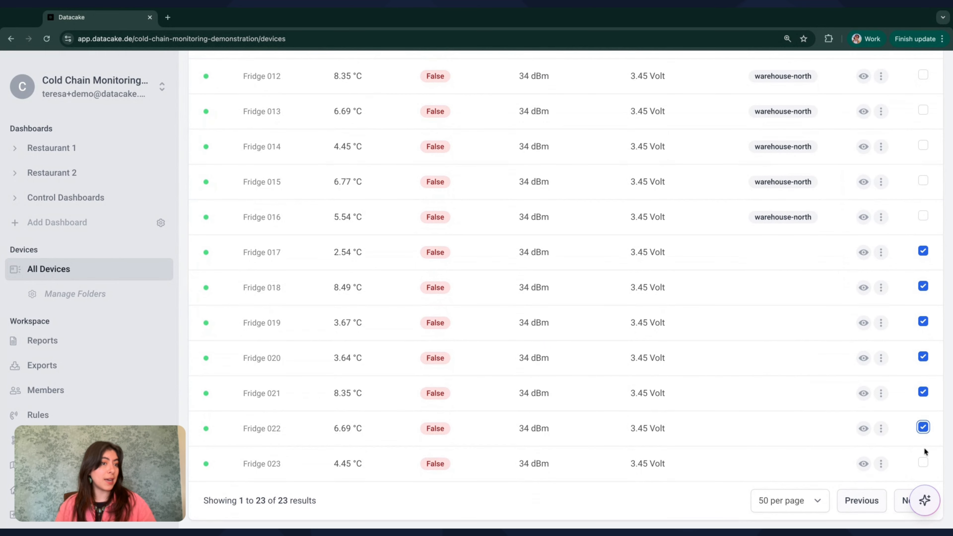
pyautogui.click(923, 463)
# Bulk-edit the seven fridges, changing the tag from warehouse-north to warehouse-south.
pyautogui.scroll(10, 900, 375)
pyautogui.click(852, 217)
pyautogui.press('BackSpace')
pyautogui.press('BackSpace')
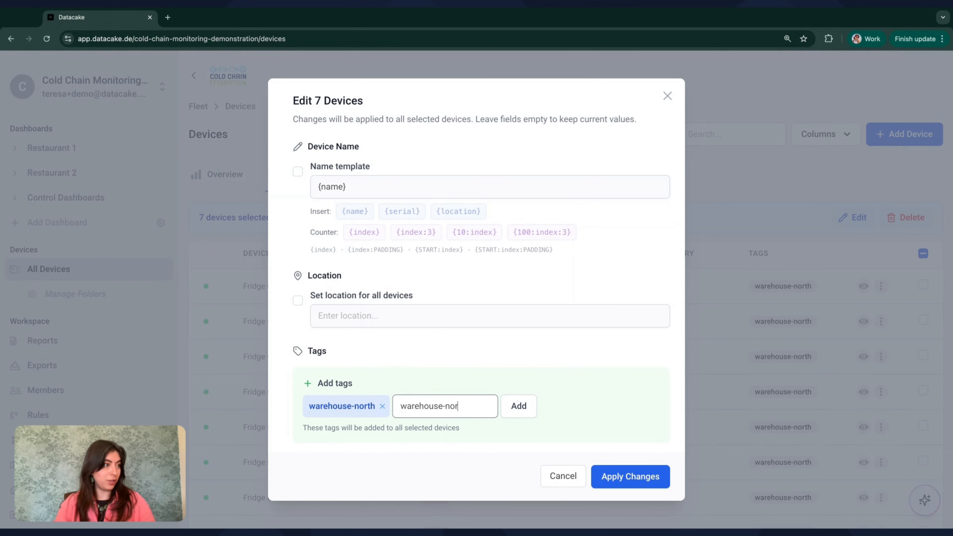
pyautogui.press('BackSpace')
pyautogui.press('BackSpace')
pyautogui.press('BackSpace')
pyautogui.write('sout')
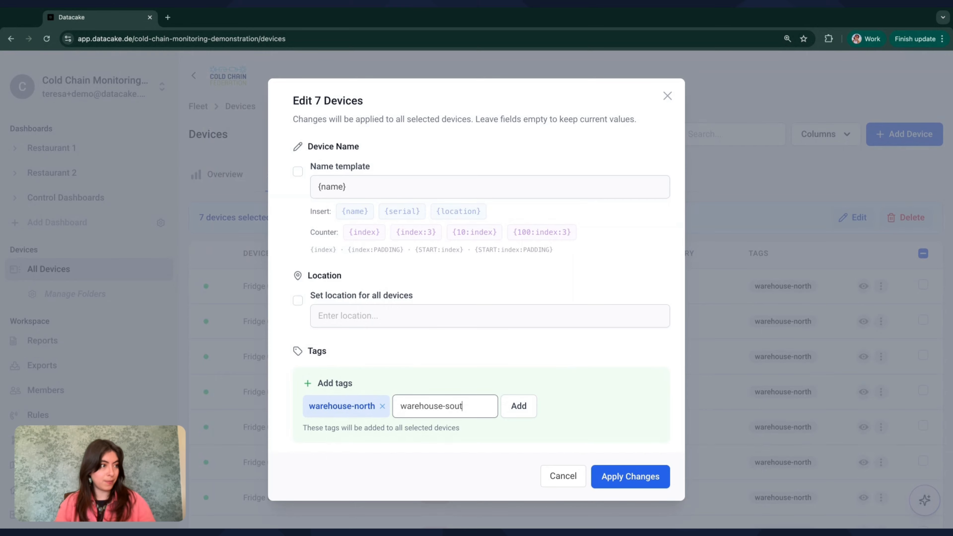
pyautogui.write('h')
pyautogui.press('Return')
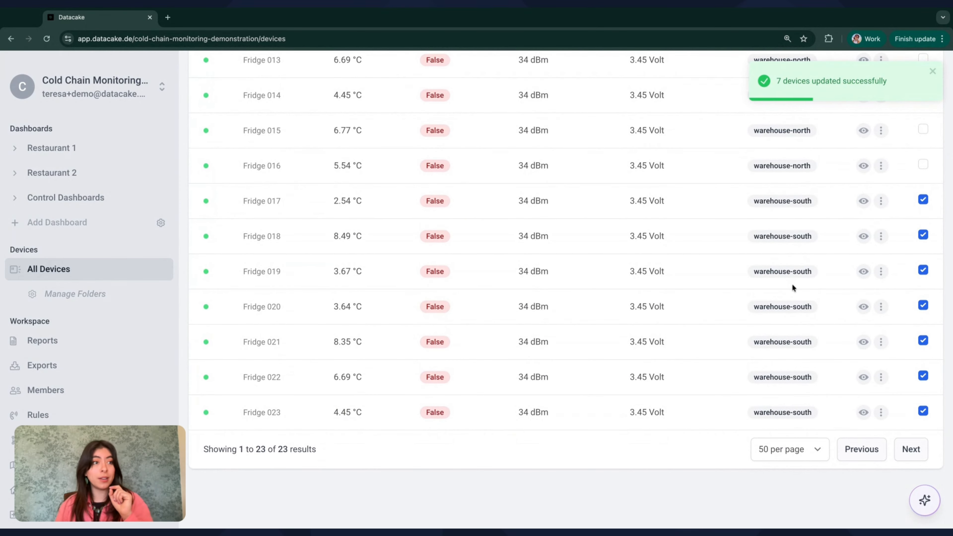
pyautogui.scroll(6, 792, 284)
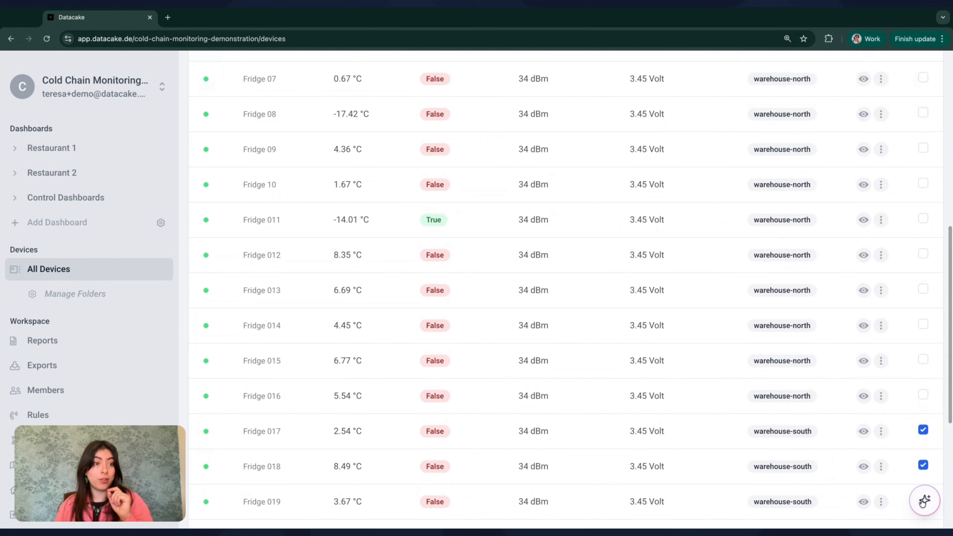
# Ask the assistant: 'Could you create two folders, one for warehouse-north and one for warehouse-south?'.
pyautogui.click(922, 501)
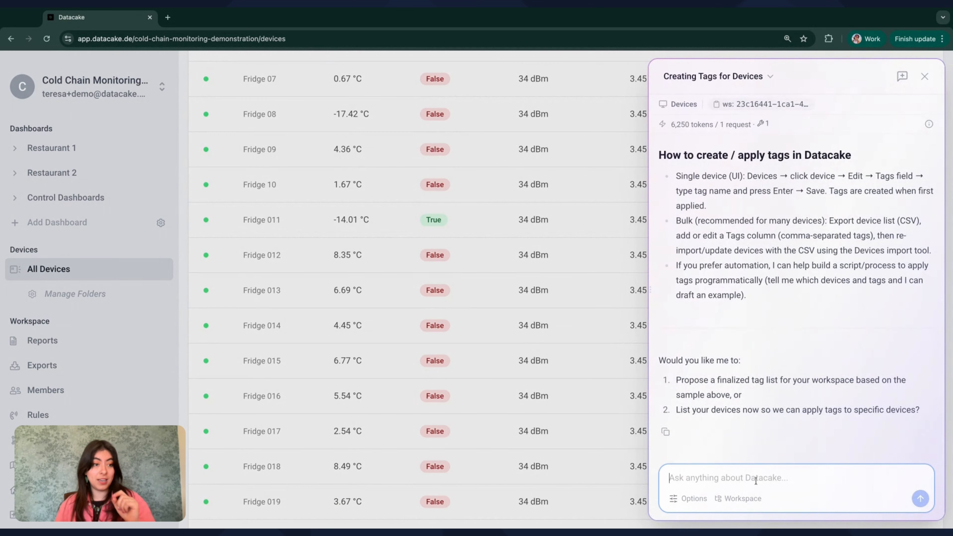
pyautogui.click(755, 480)
pyautogui.write('Could you create tw')
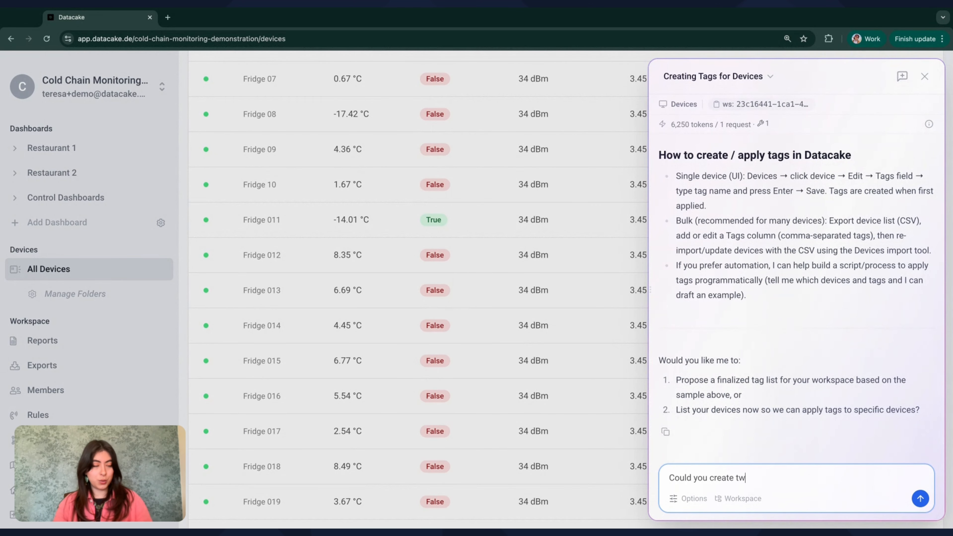
pyautogui.write('o folders, one for ')
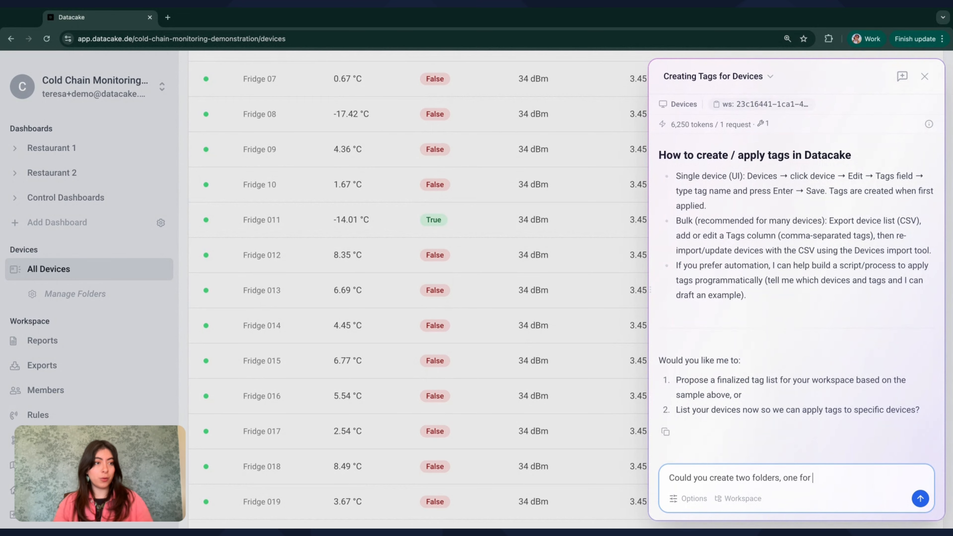
pyautogui.write('warehouse-north and one for warehouse-nor')
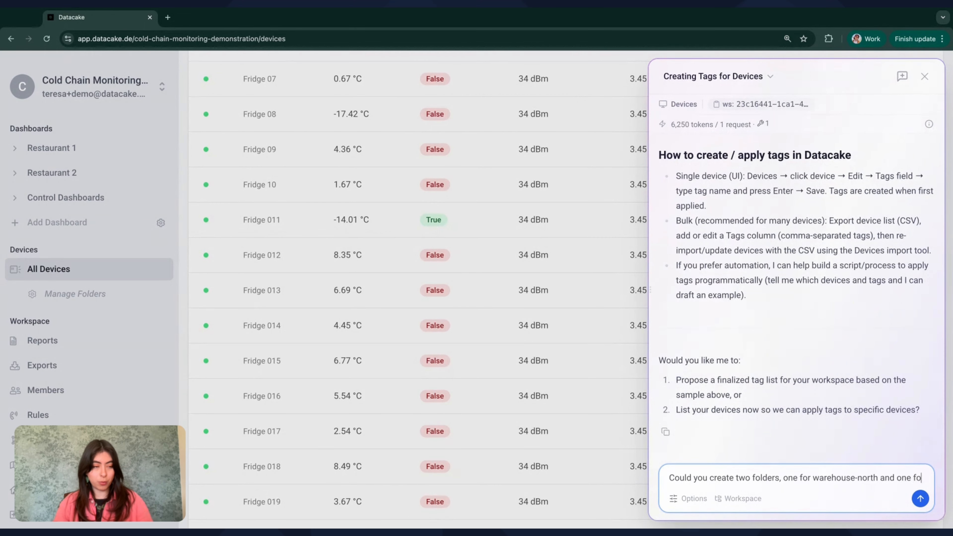
pyautogui.press('BackSpace')
pyautogui.press('BackSpace')
pyautogui.press('BackSpace')
pyautogui.write('south?')
pyautogui.press('Return')
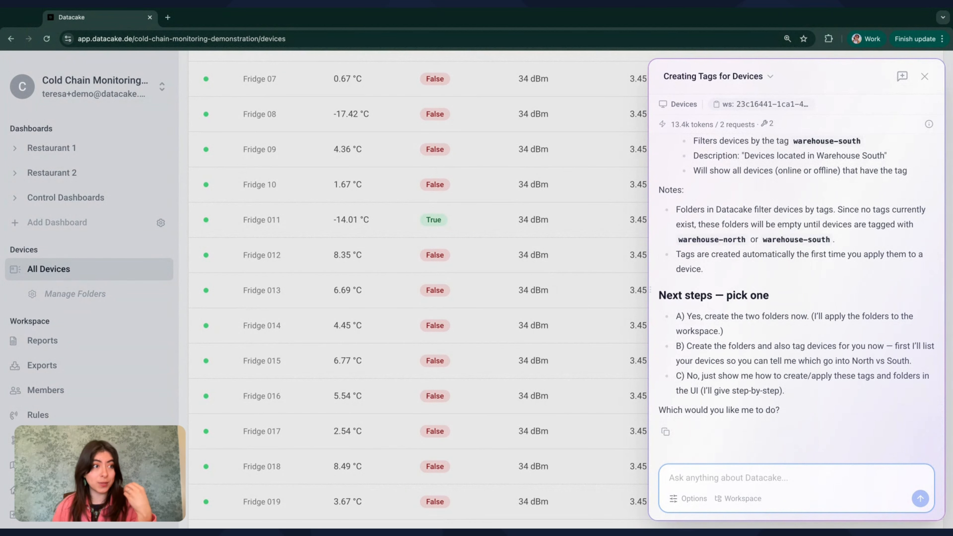
pyautogui.scroll(5, 801, 296)
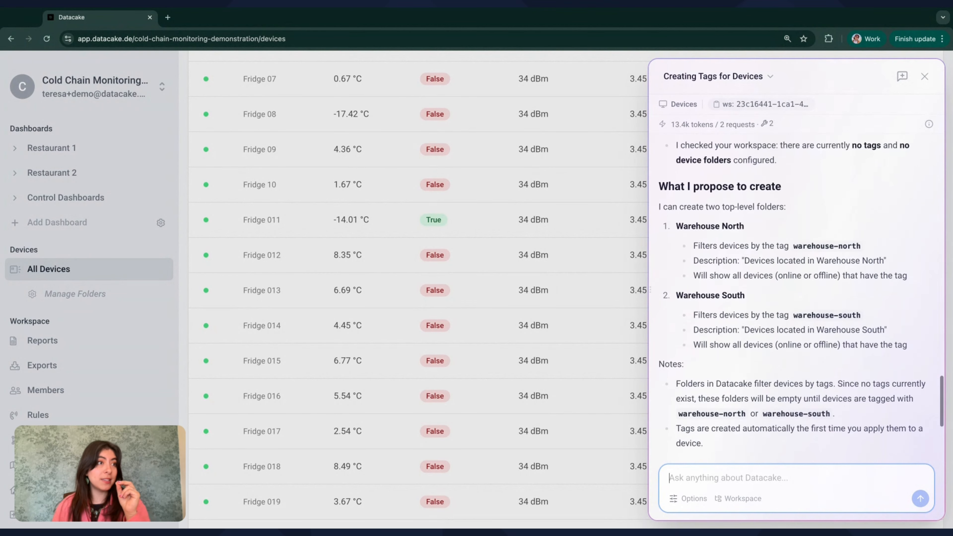
pyautogui.scroll(-2, 720, 201)
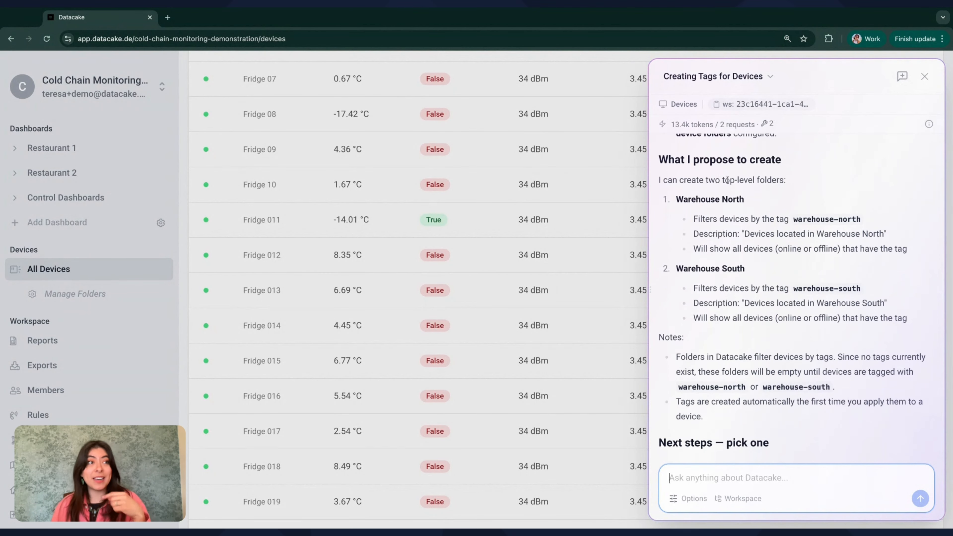
pyautogui.scroll(-3, 739, 214)
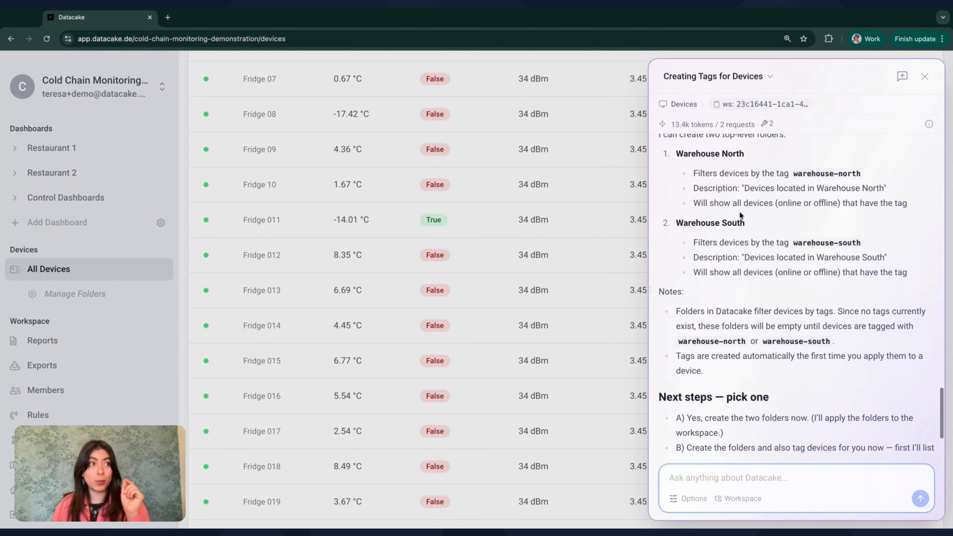
pyautogui.scroll(-5, 795, 239)
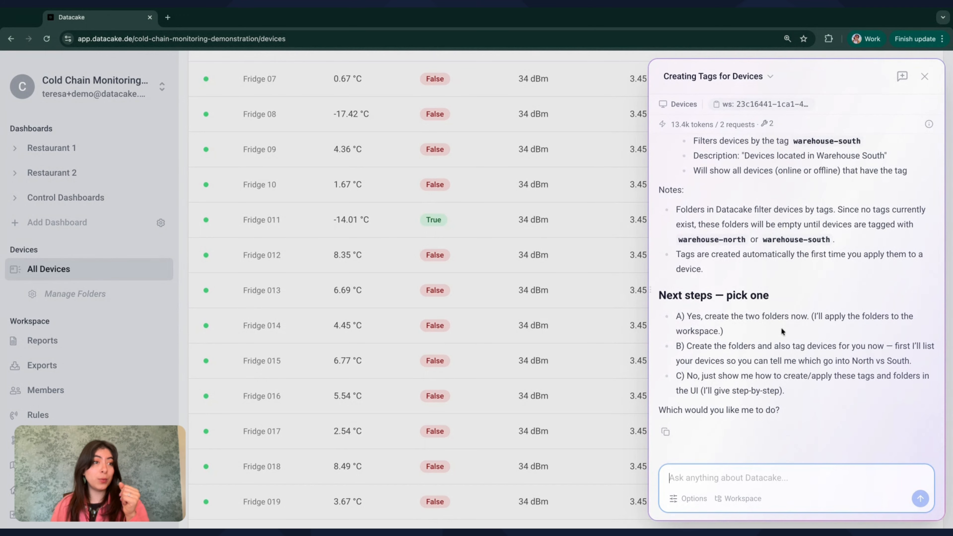
# Reply 'Yes, create two folders and add the devices based on their tags' to the assistant.
pyautogui.click(724, 478)
pyautogui.write('Yes, create two fo')
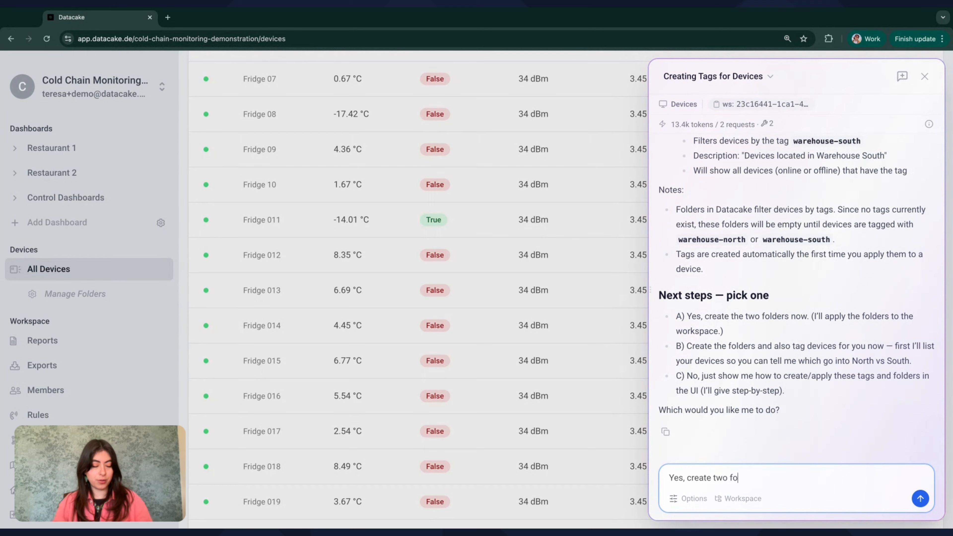
pyautogui.write('lders and add the devices based o')
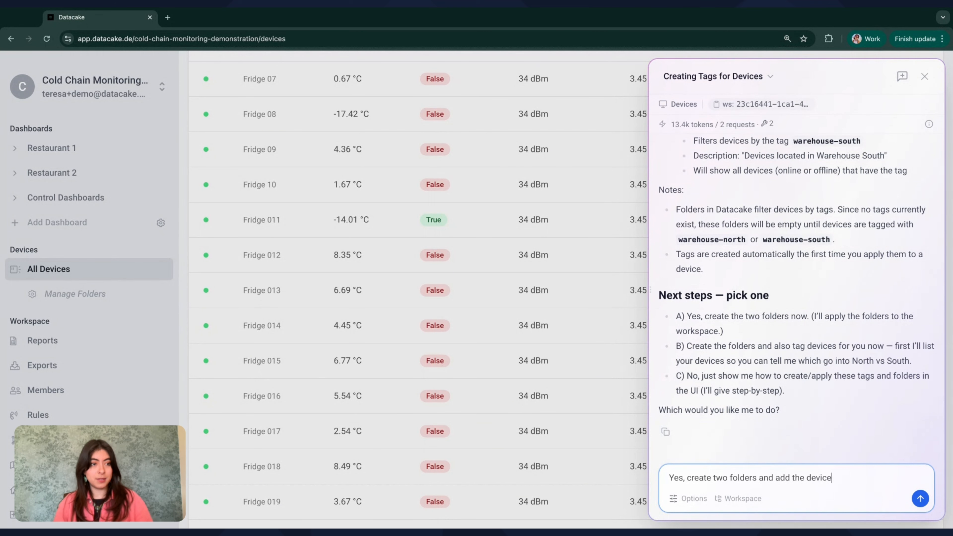
pyautogui.write('r tags')
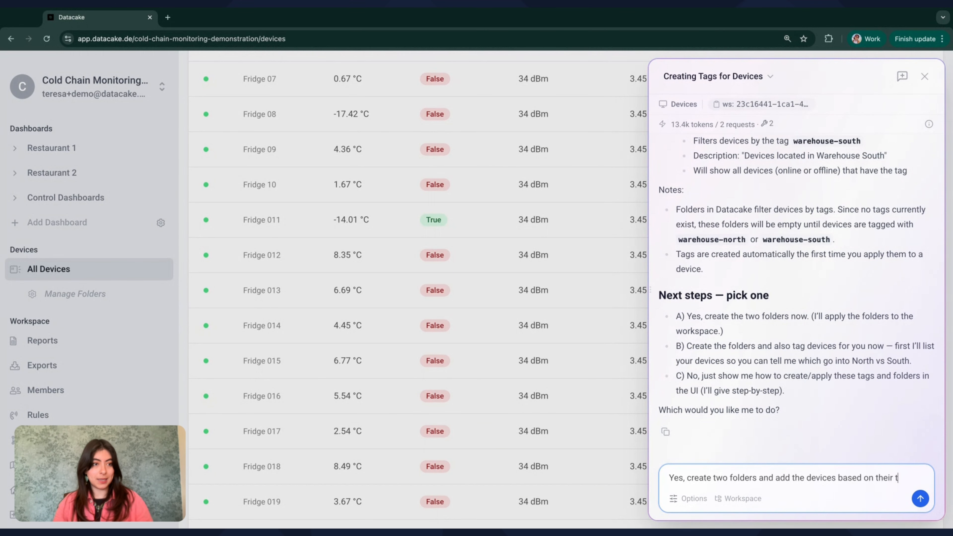
pyautogui.press('Return')
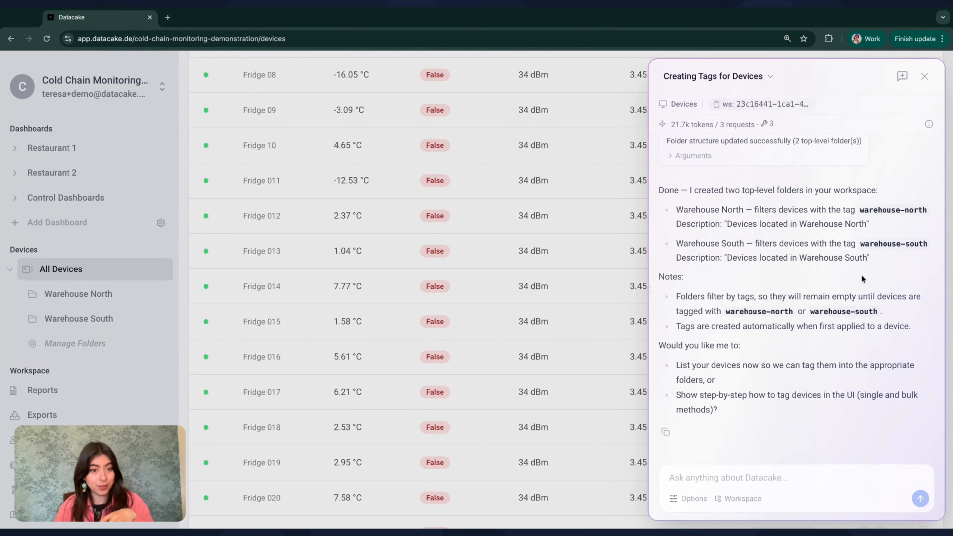
# Close the chat, browse Warehouse North (16) and Warehouse South (7), then return to All Devices.
pyautogui.click(527, 353)
pyautogui.click(90, 300)
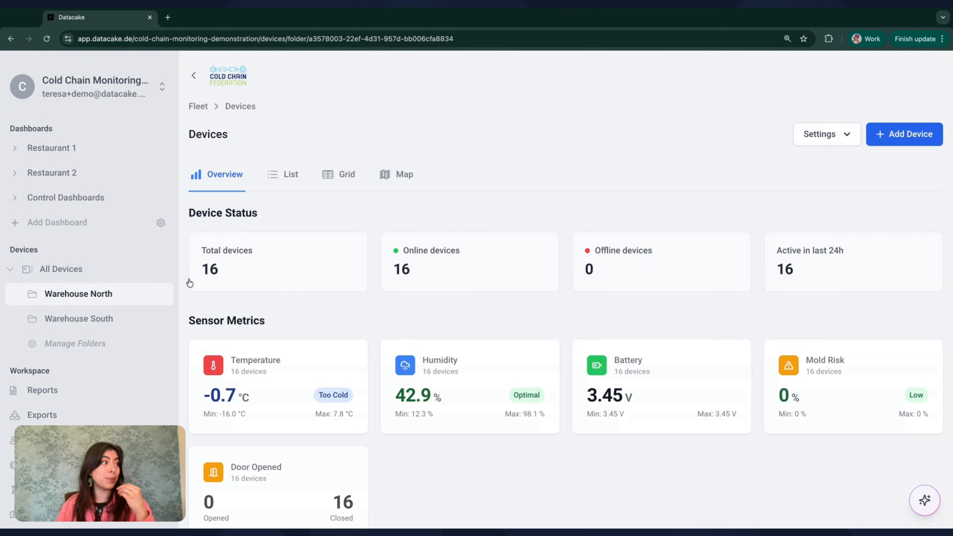
pyautogui.scroll(-1, 363, 317)
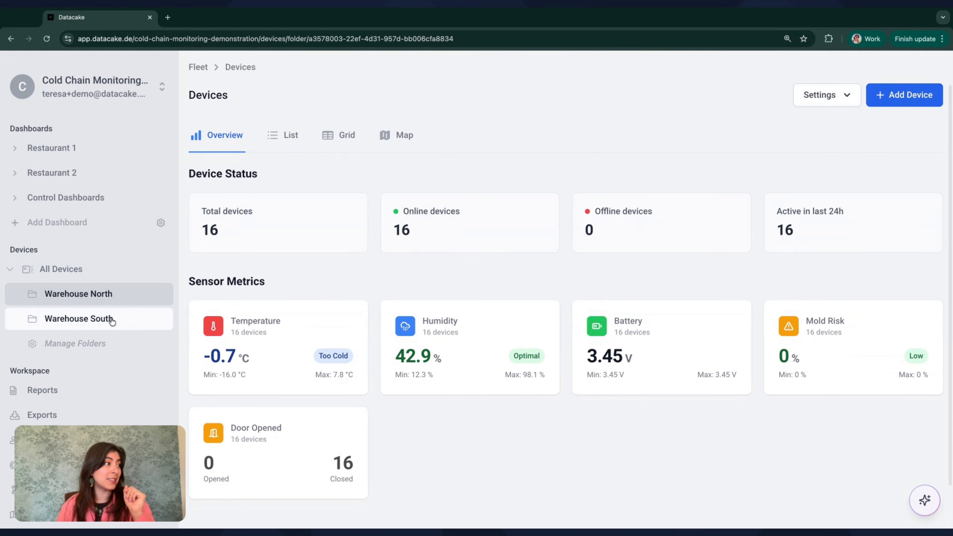
pyautogui.scroll(-1, 333, 389)
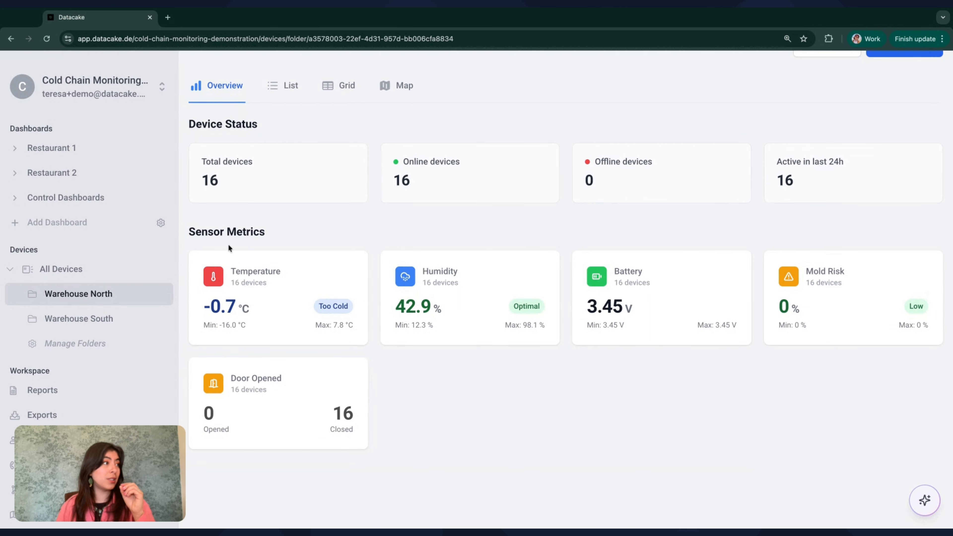
pyautogui.click(99, 319)
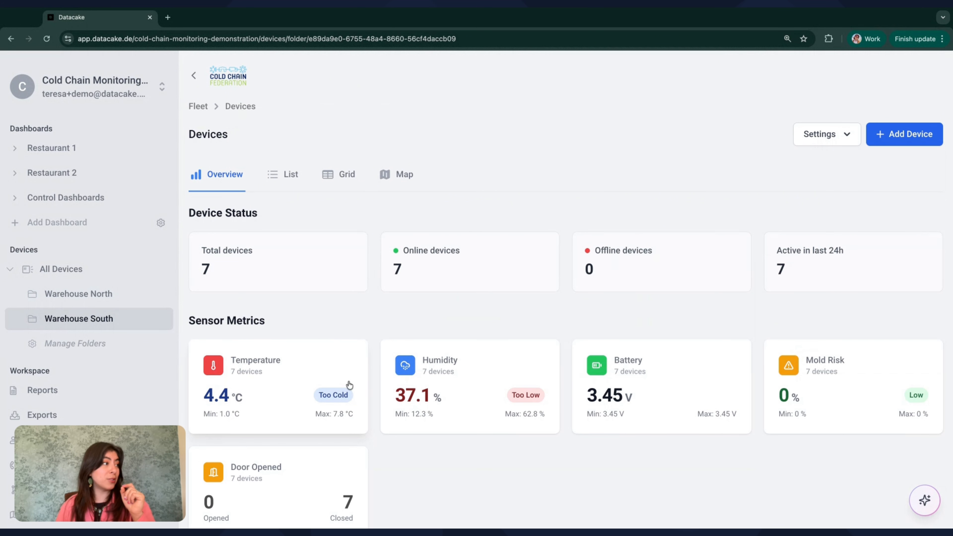
pyautogui.scroll(-2, 349, 384)
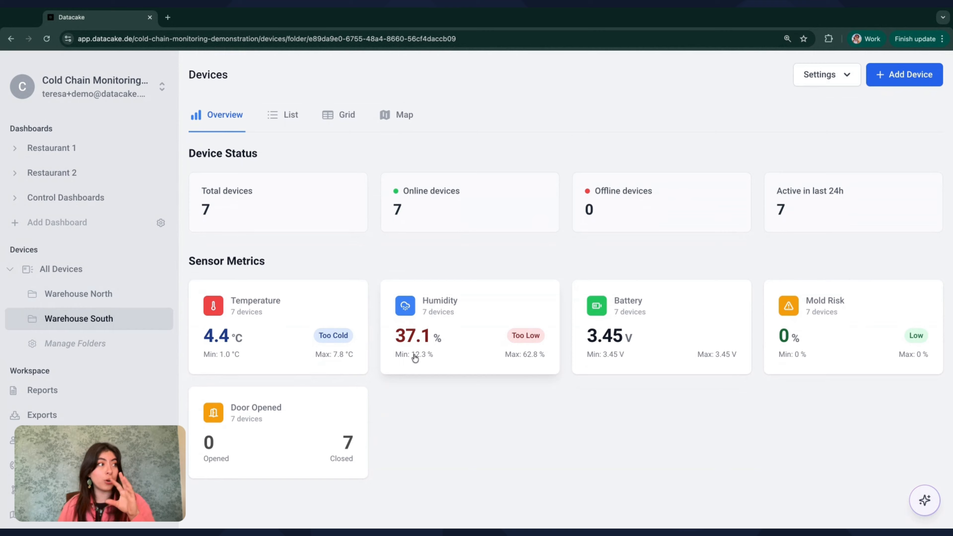
pyautogui.click(62, 269)
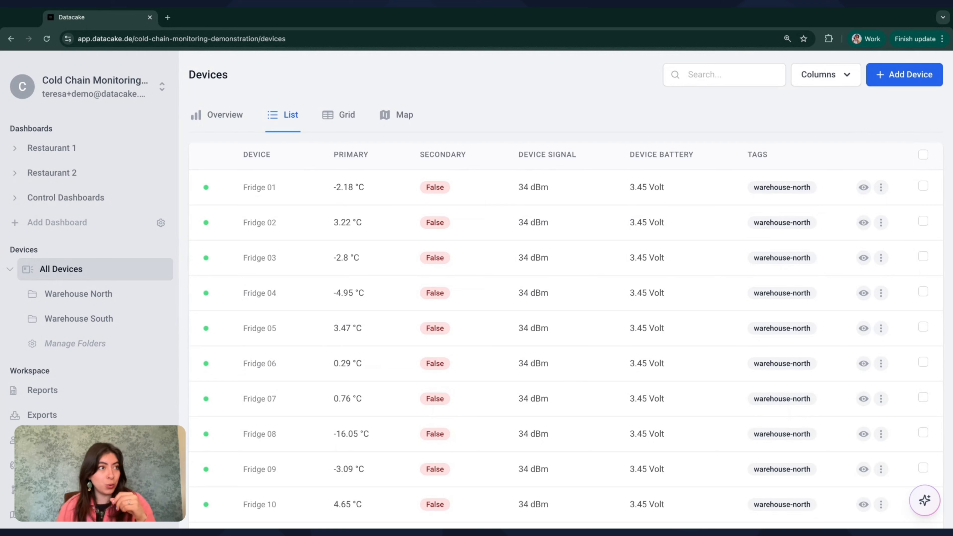
# Reopen the AI Assistant chat from the sparkle button.
pyautogui.click(931, 492)
pyautogui.click(870, 460)
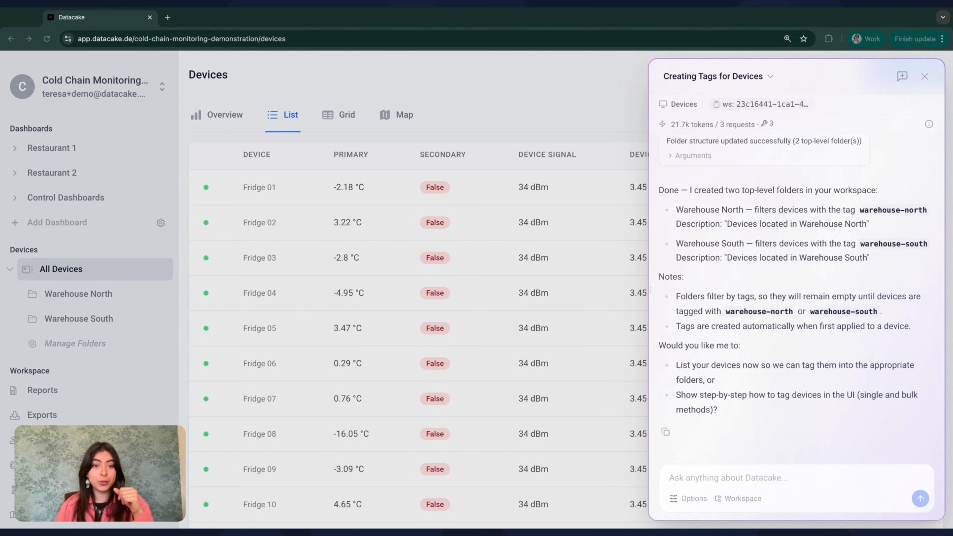
# Ask the assistant for a rule emailing you when devices stay above 0°C for a period.
pyautogui.click(740, 480)
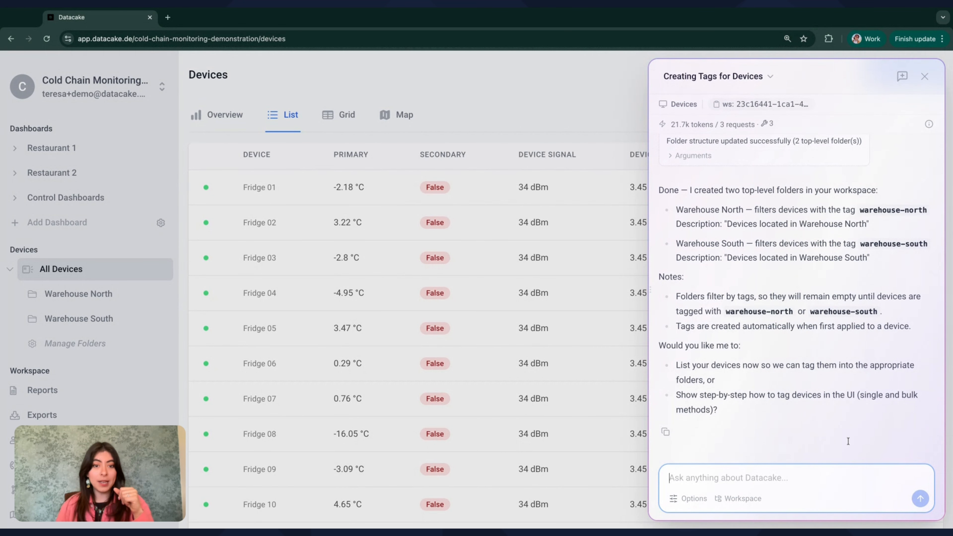
pyautogui.write('C')
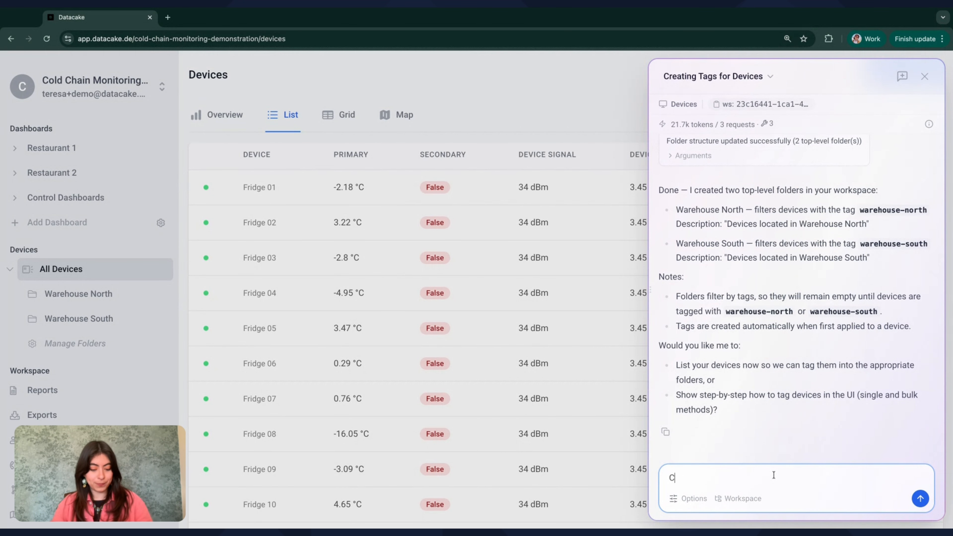
pyautogui.write('an you help me create a')
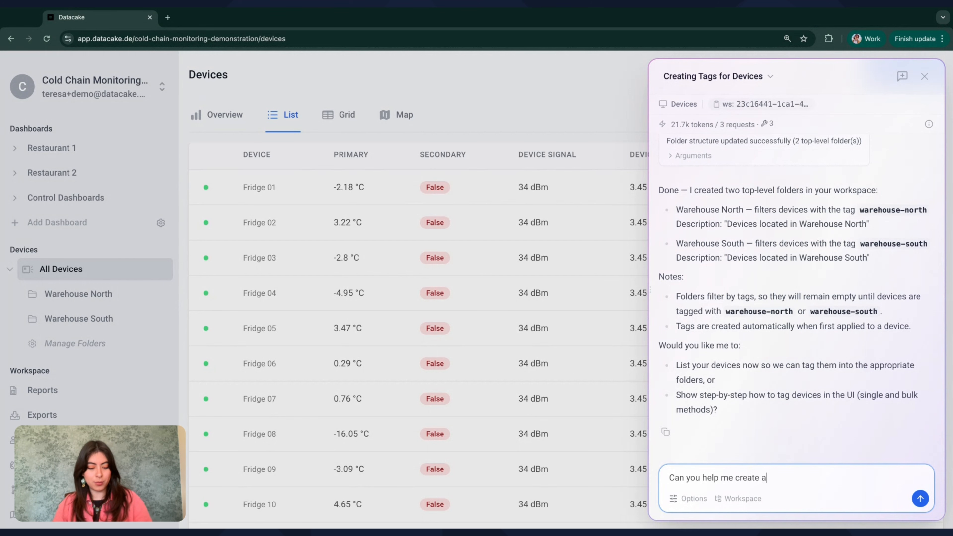
pyautogui.write(' rule that sends me ')
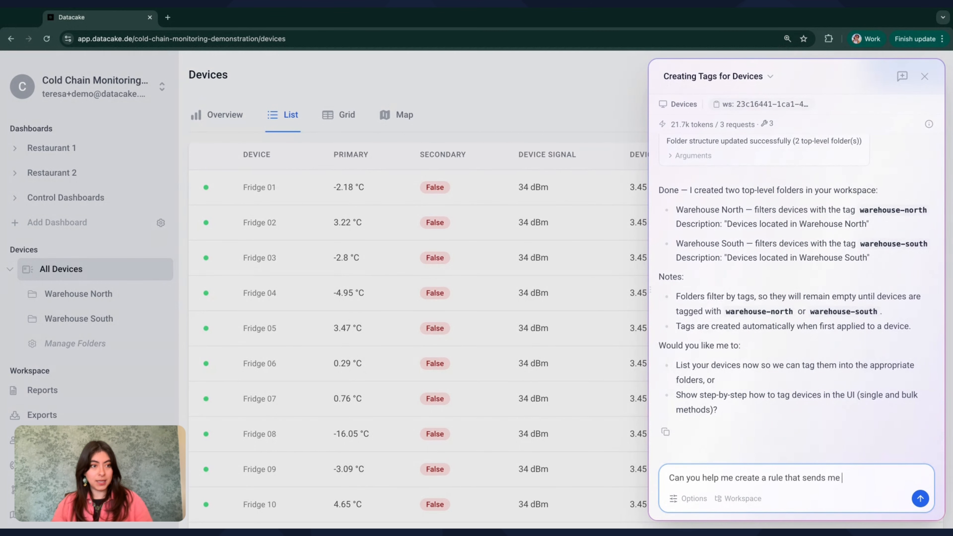
pyautogui.write('an email when my d')
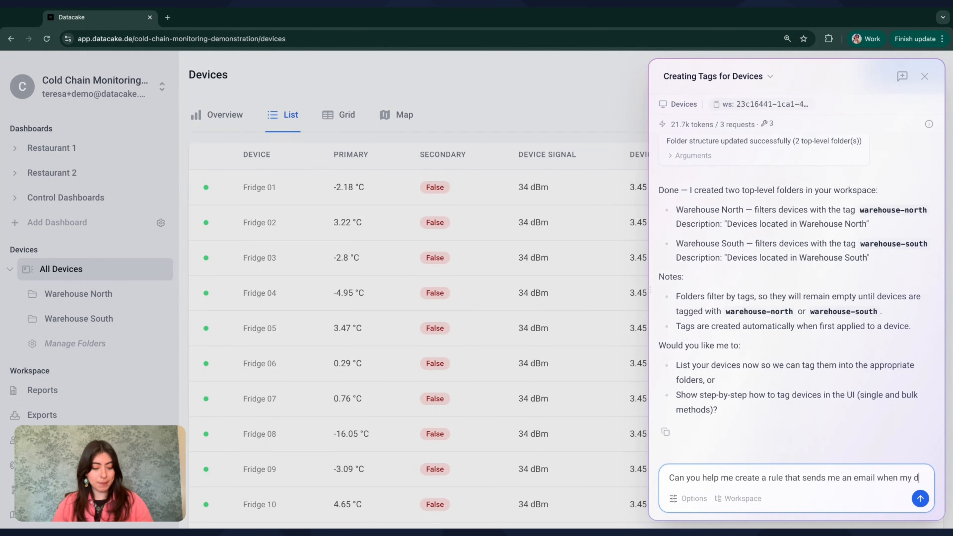
pyautogui.write('evices stay')
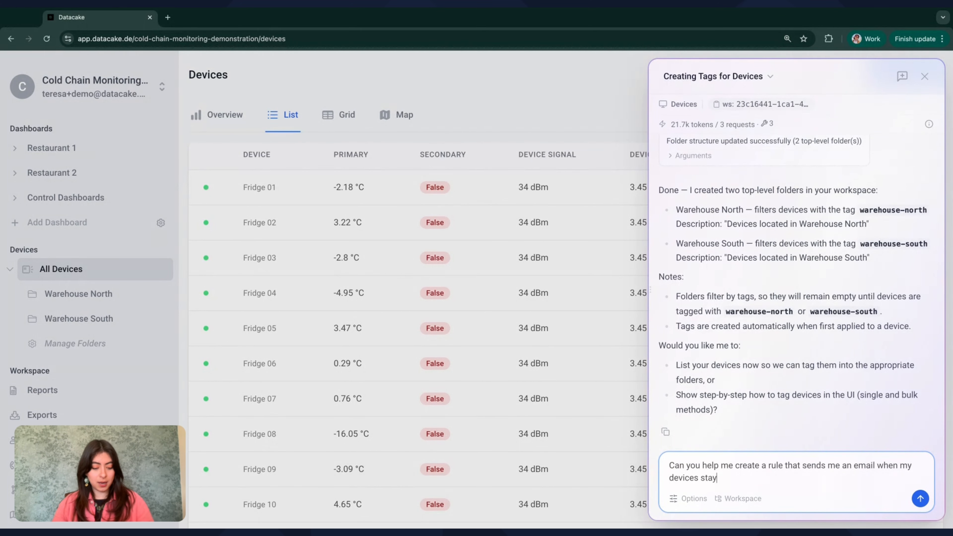
pyautogui.write(' above 0°C ')
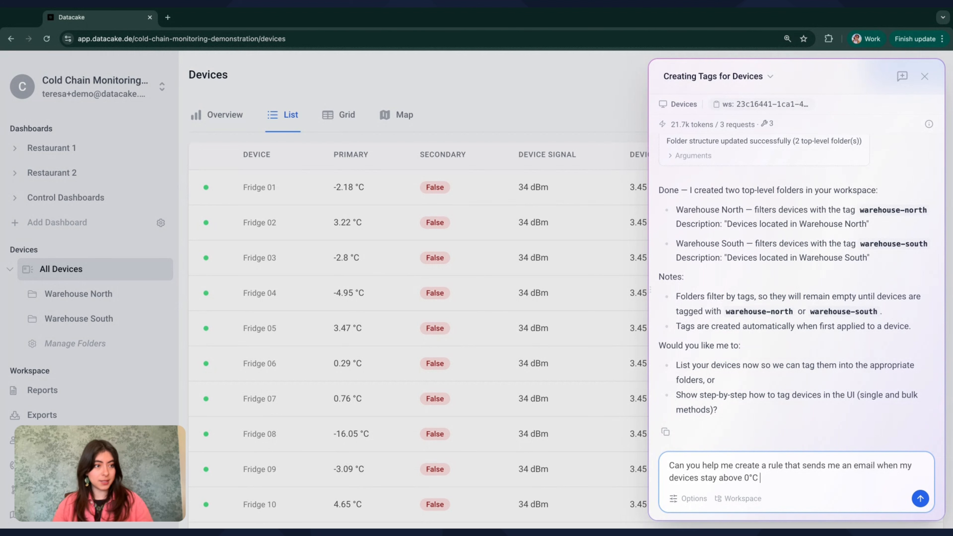
pyautogui.write('for more than ')
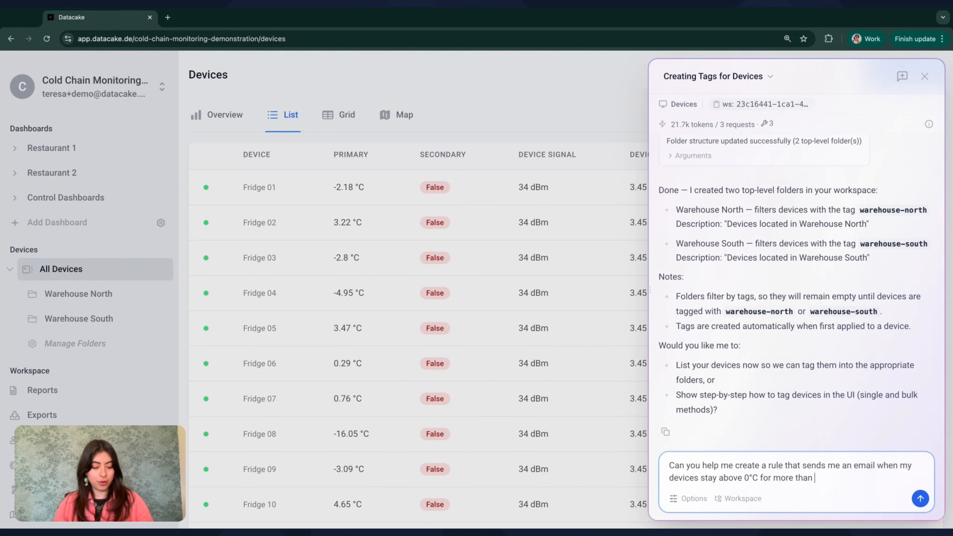
pyautogui.write('30 minutes?')
pyautogui.press('Return')
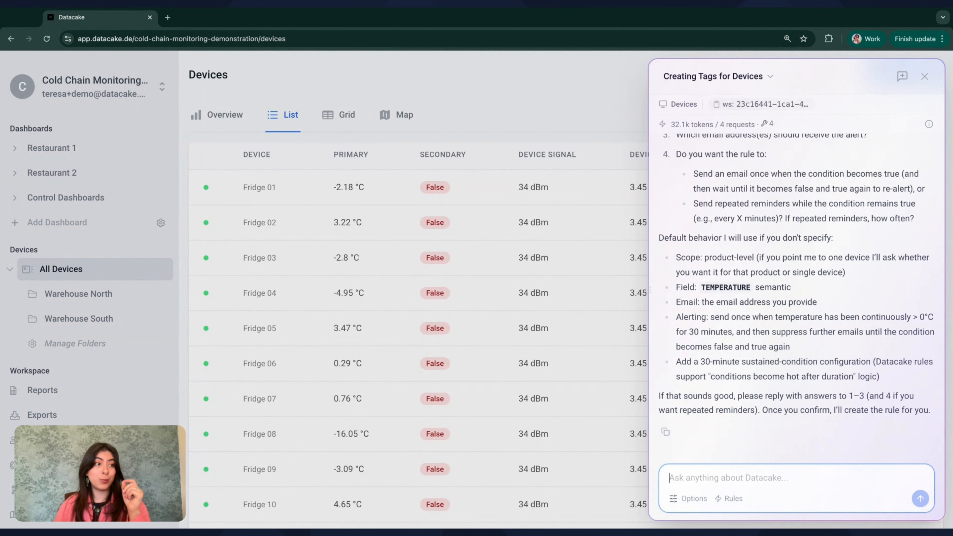
pyautogui.scroll(6, 801, 295)
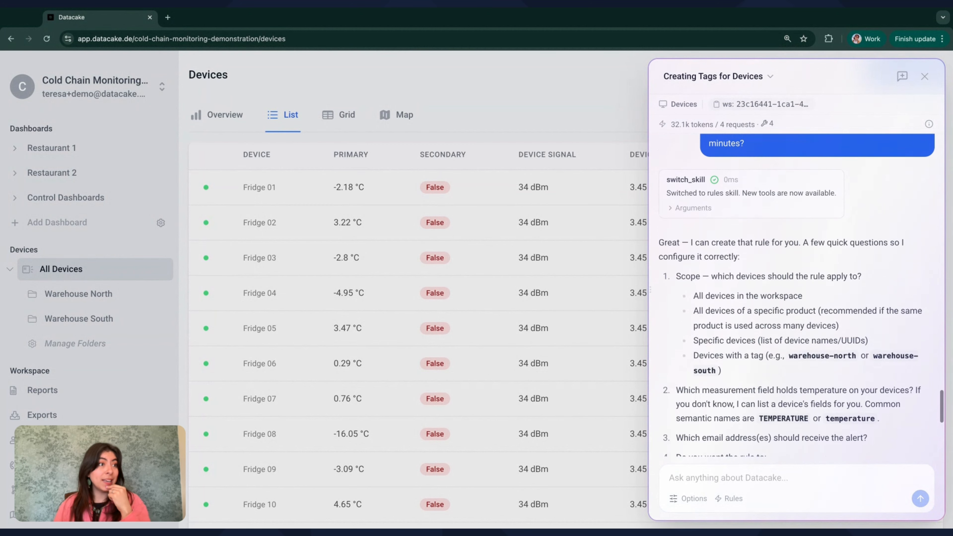
pyautogui.scroll(-3, 795, 292)
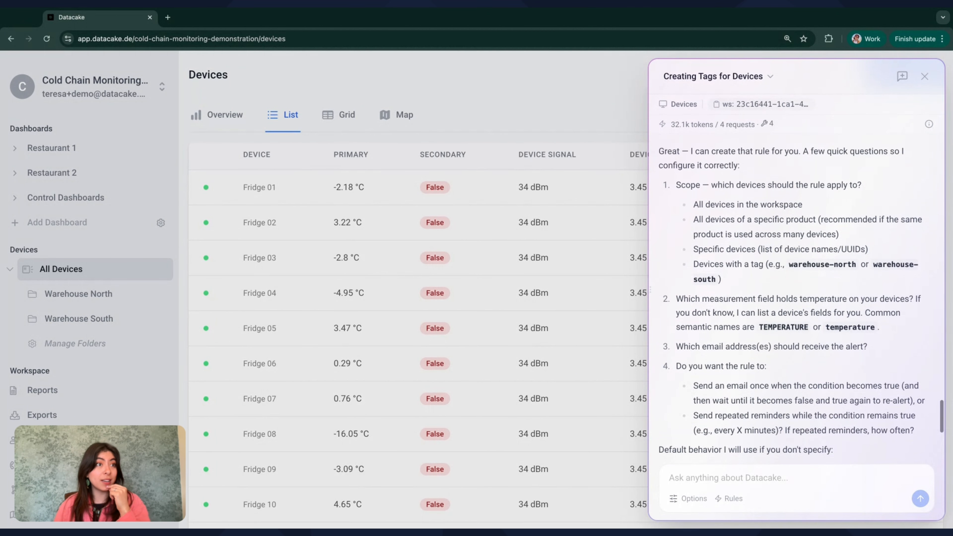
pyautogui.scroll(-1, 791, 292)
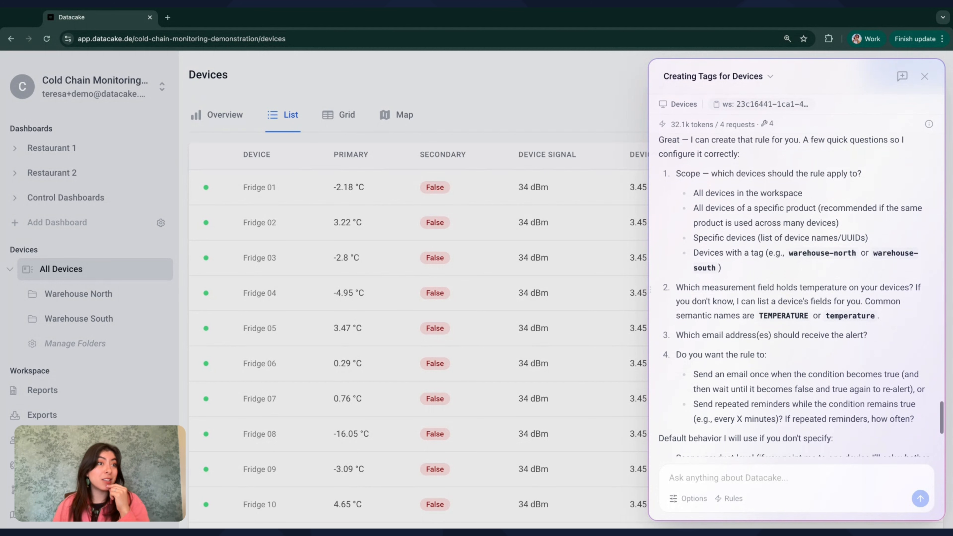
pyautogui.scroll(-1, 793, 294)
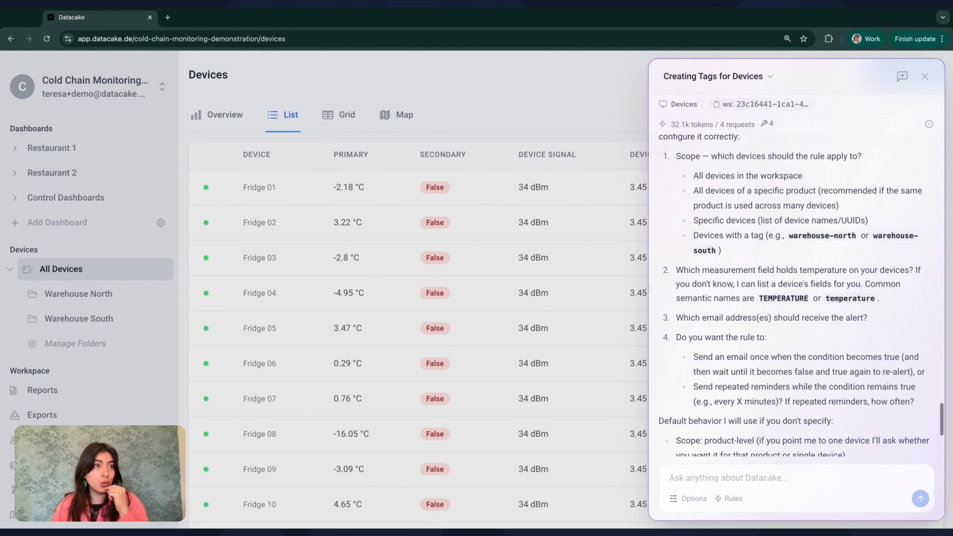
pyautogui.scroll(-1, 801, 295)
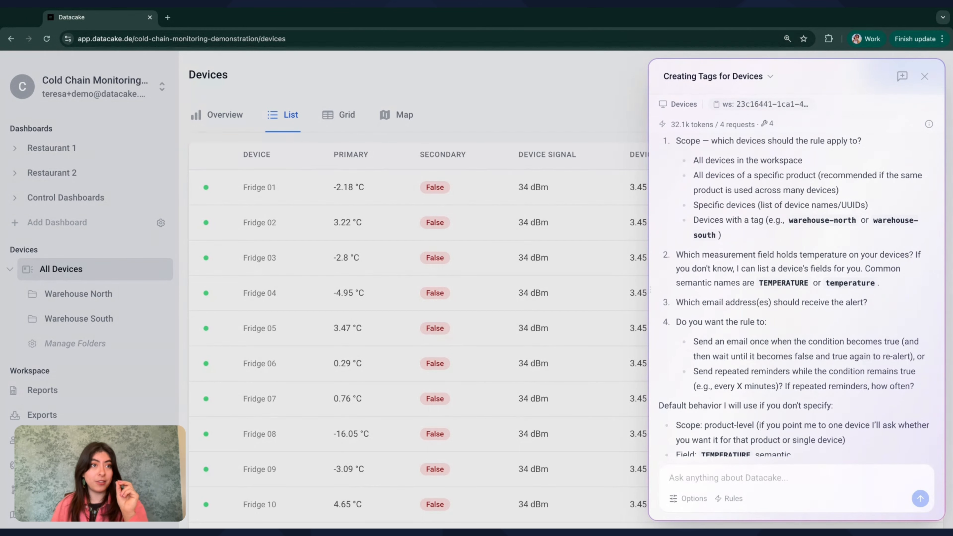
pyautogui.scroll(-1, 793, 296)
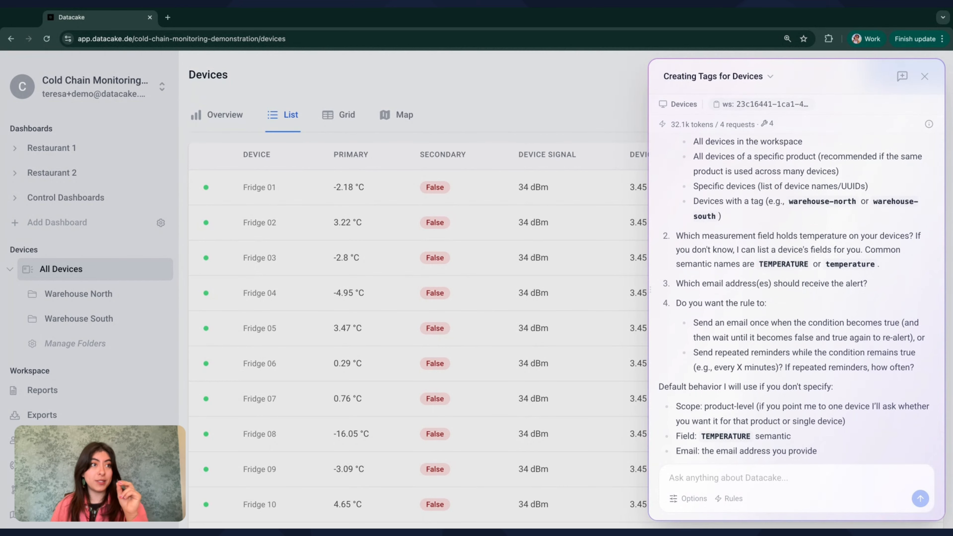
pyautogui.scroll(-2, 809, 205)
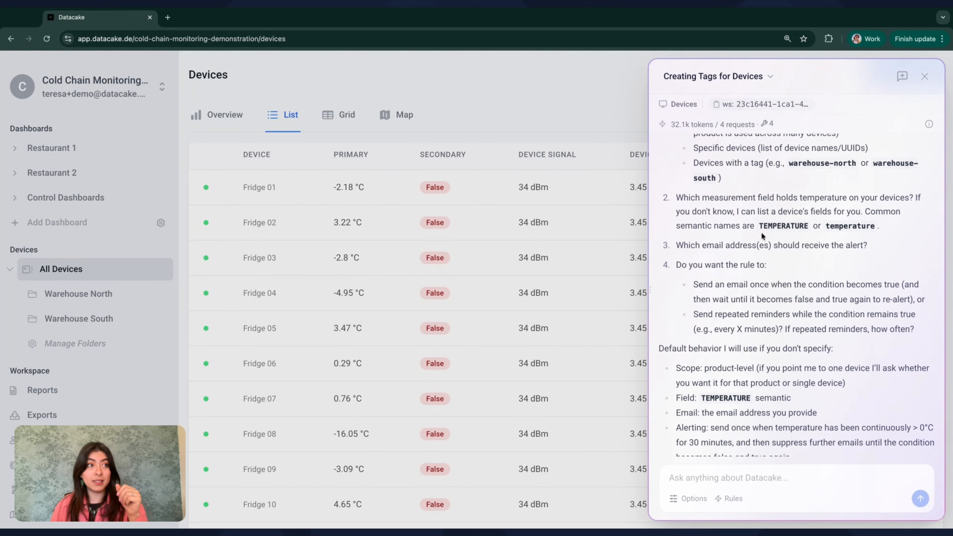
pyautogui.scroll(-4, 760, 232)
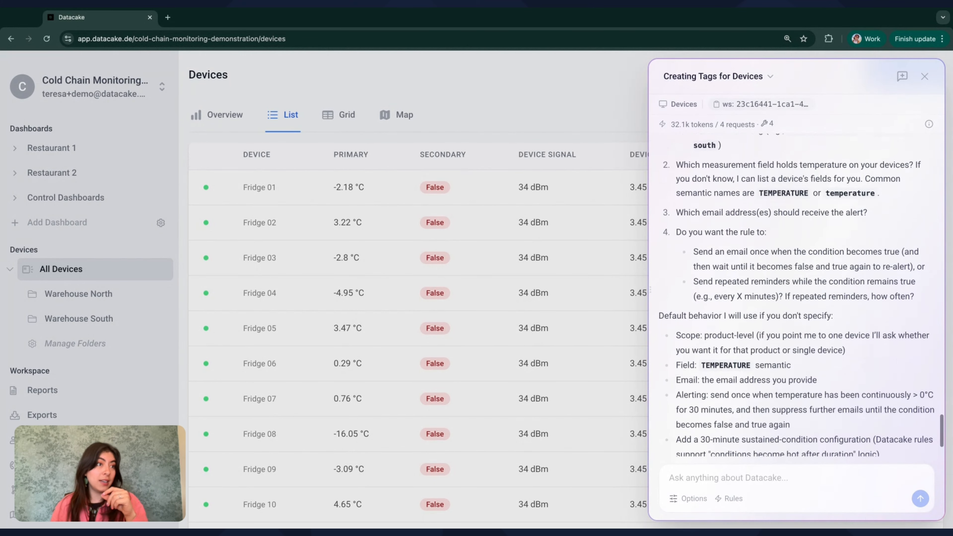
pyautogui.scroll(-2, 801, 293)
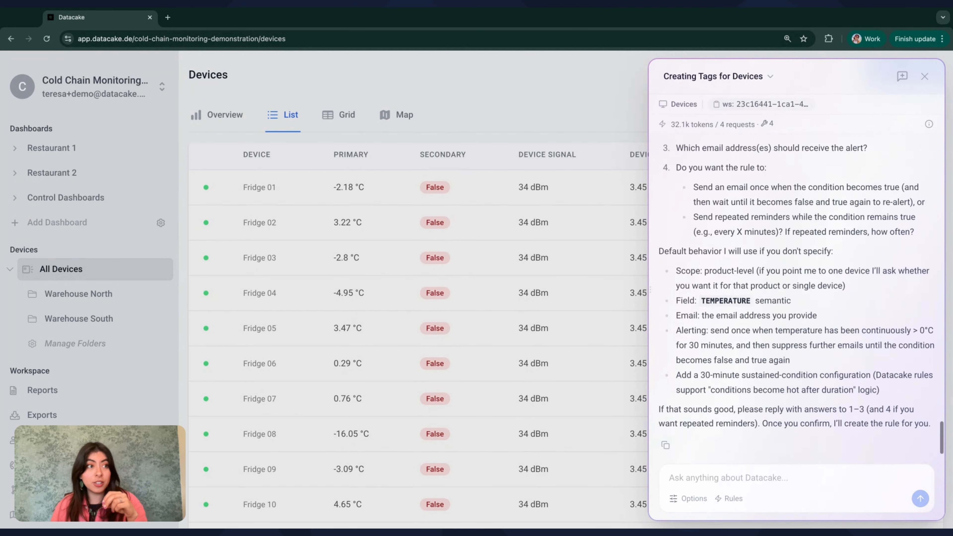
pyautogui.scroll(-1, 770, 259)
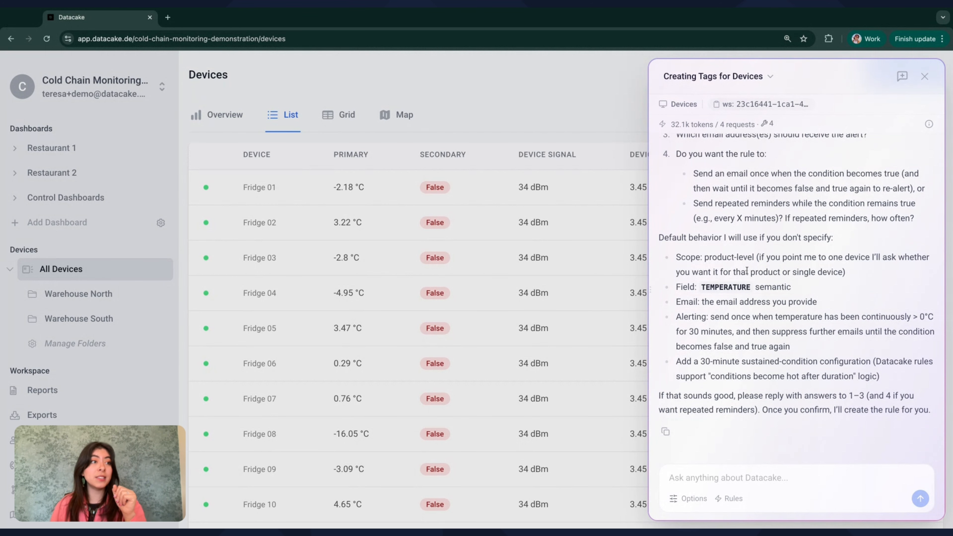
pyautogui.click(717, 479)
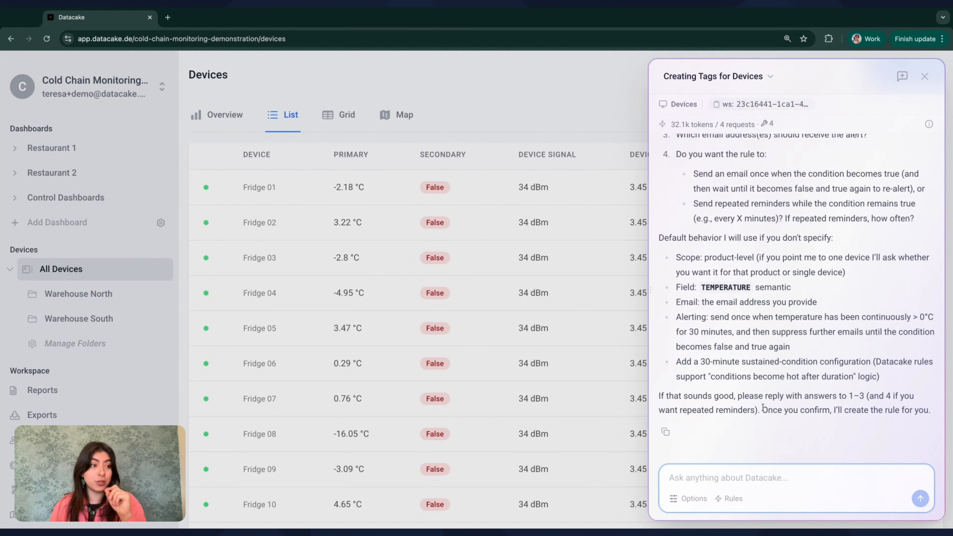
# Type a reply: the rule applies to all devices, uses the TEMPERATURE field, and emails your address.
pyautogui.write('I want')
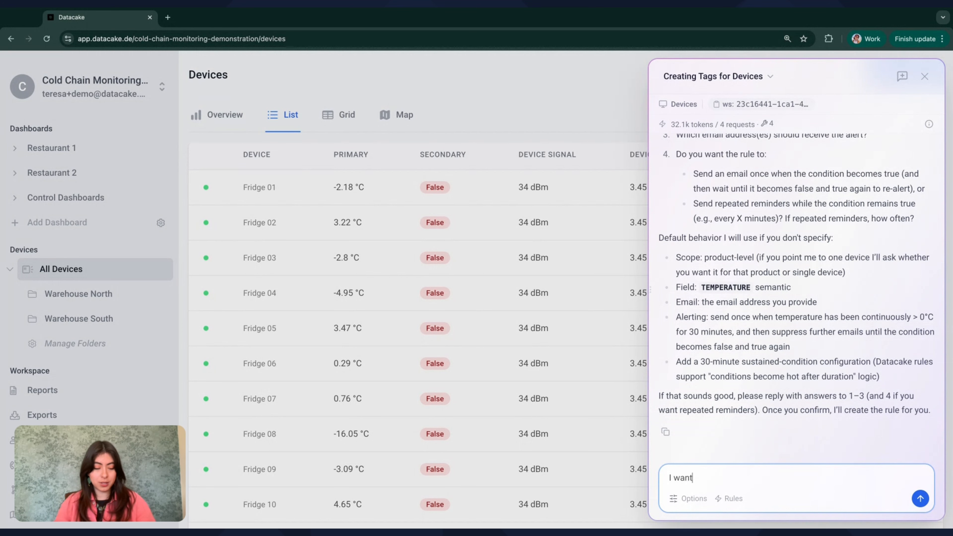
pyautogui.write(' the rule to app')
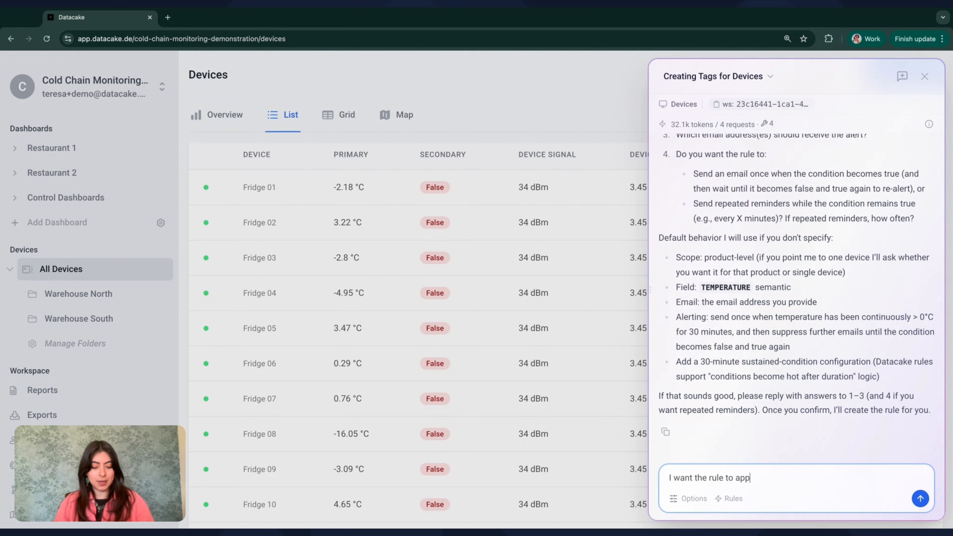
pyautogui.write('ly to all of my ')
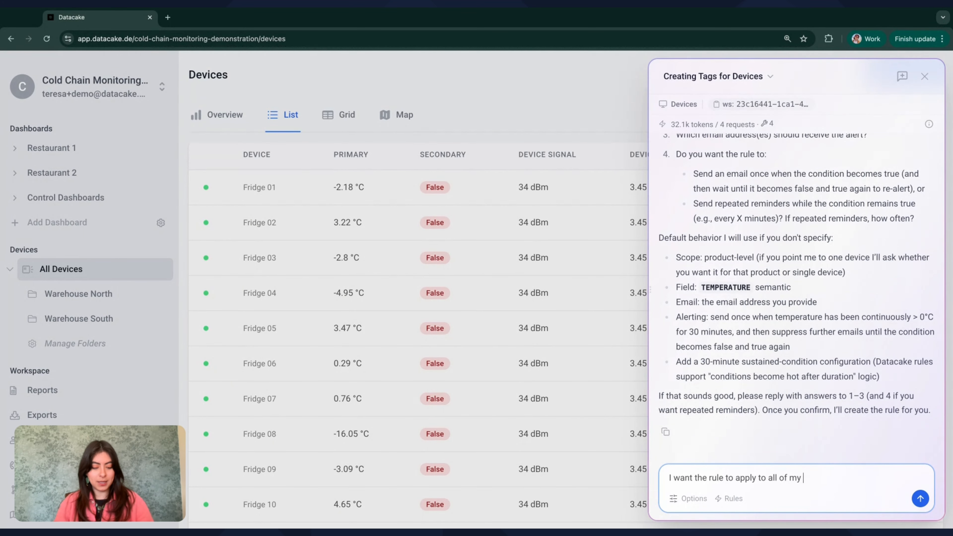
pyautogui.write('devices, taking the')
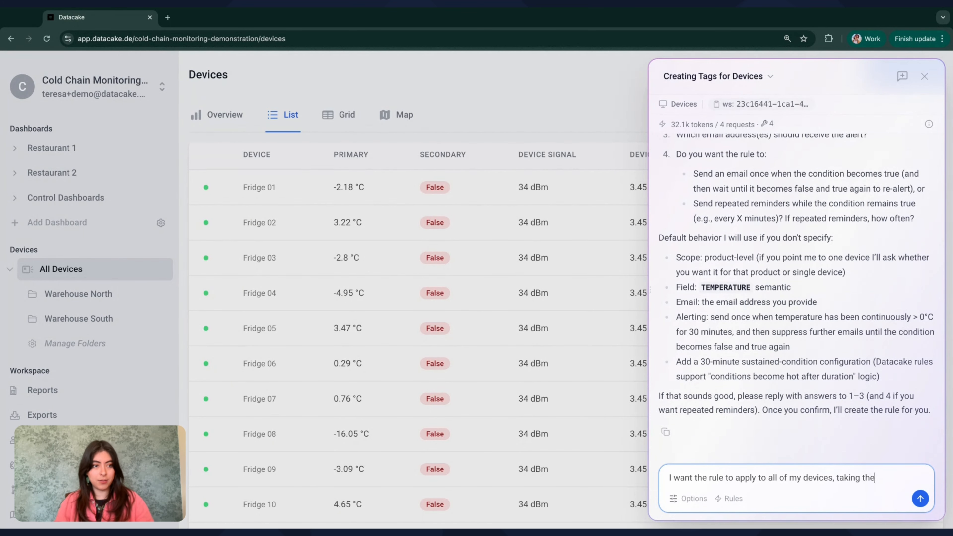
pyautogui.write(' field TEMPERATUR')
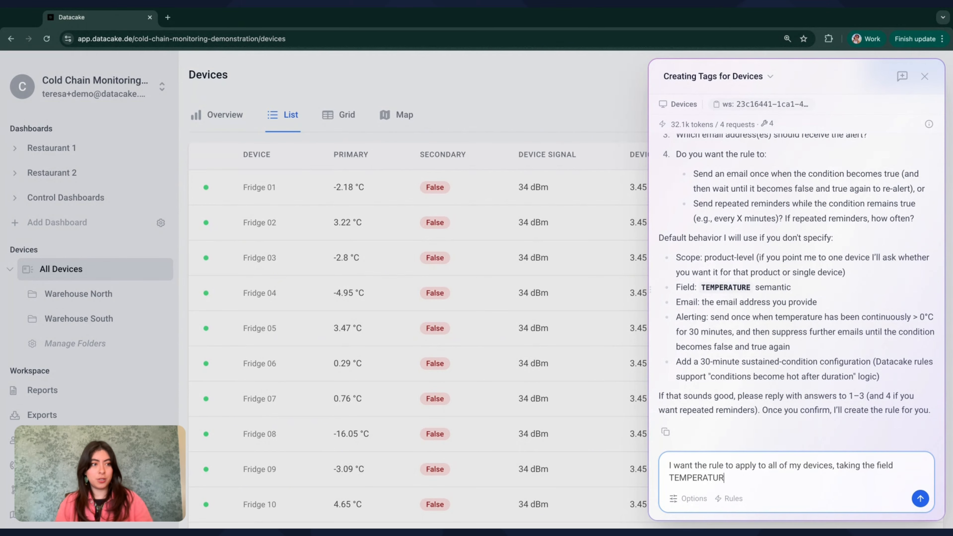
pyautogui.write('E and sendi')
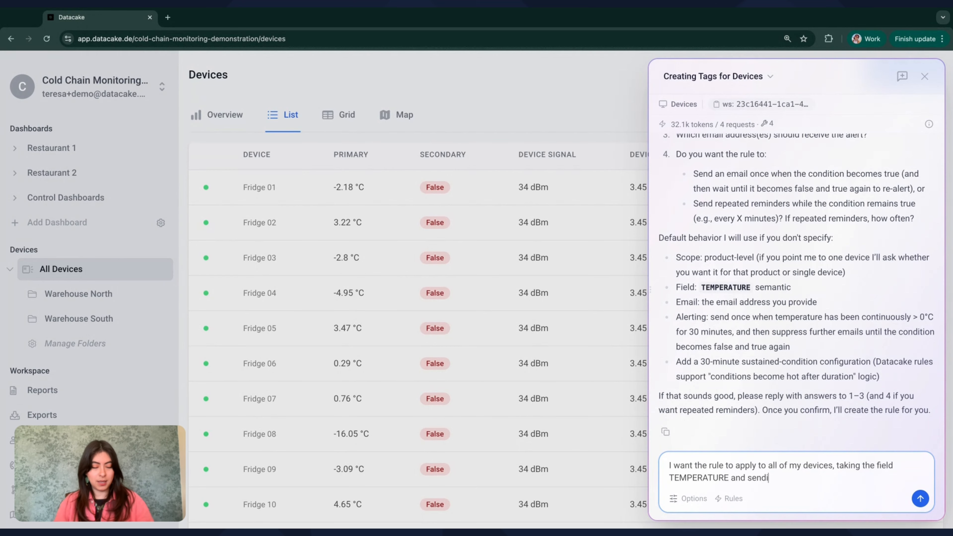
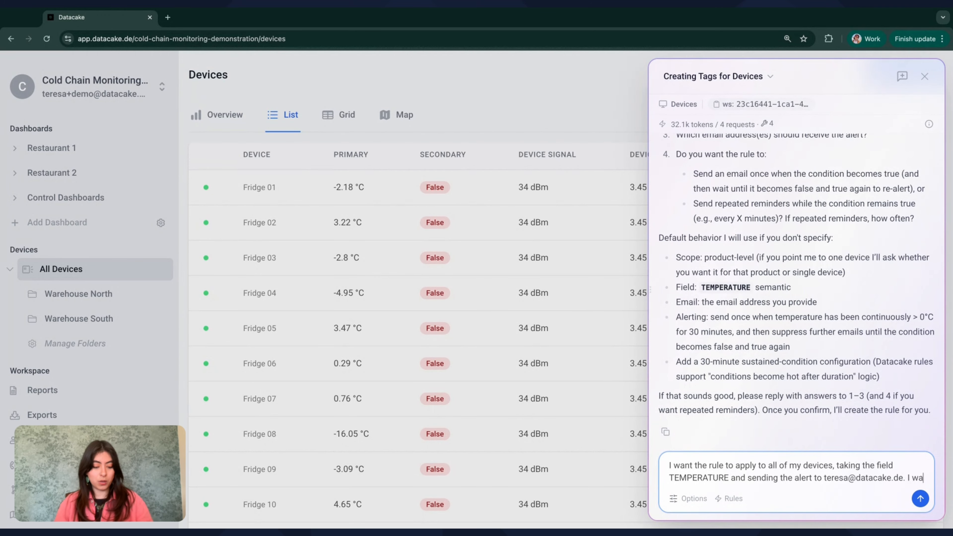
pyautogui.write('nt an alert to')
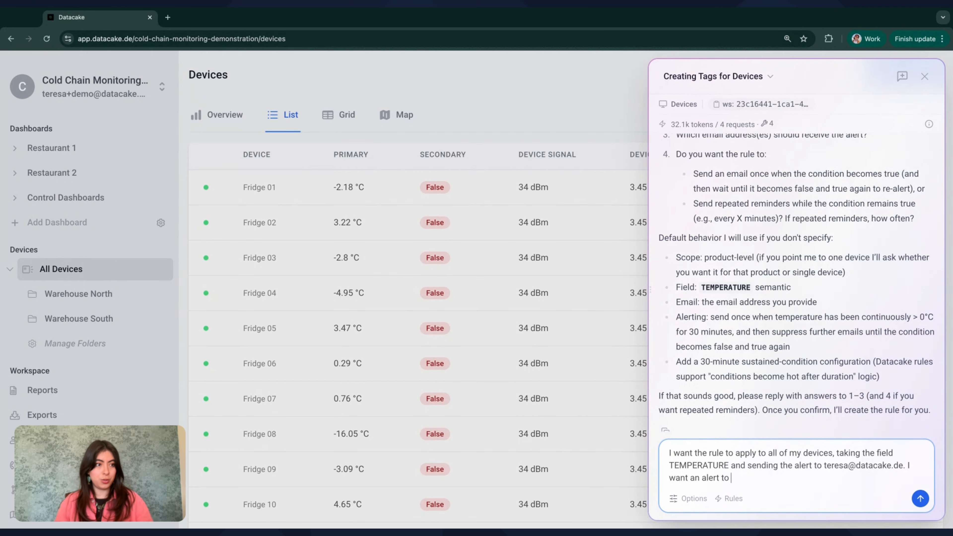
pyautogui.write(' be sent once')
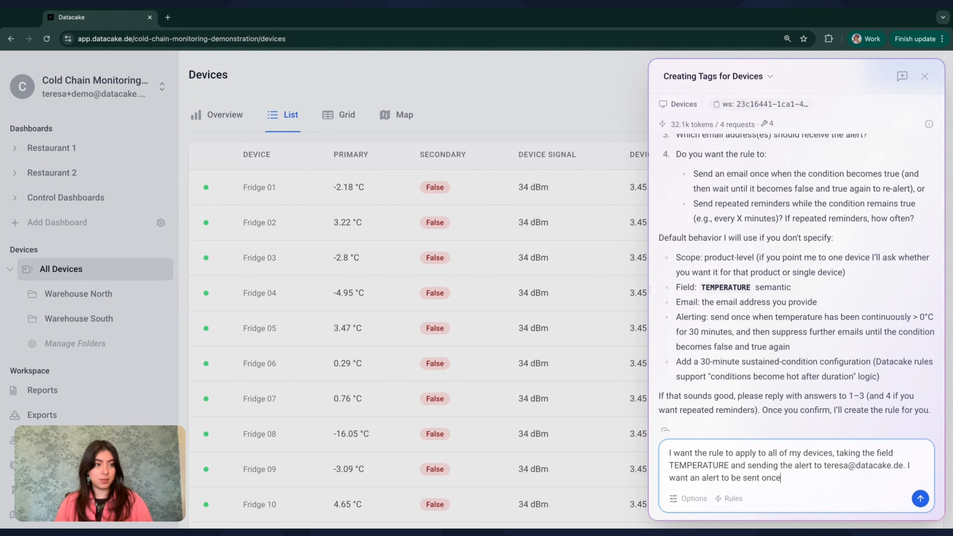
pyautogui.write(' the condition is fu')
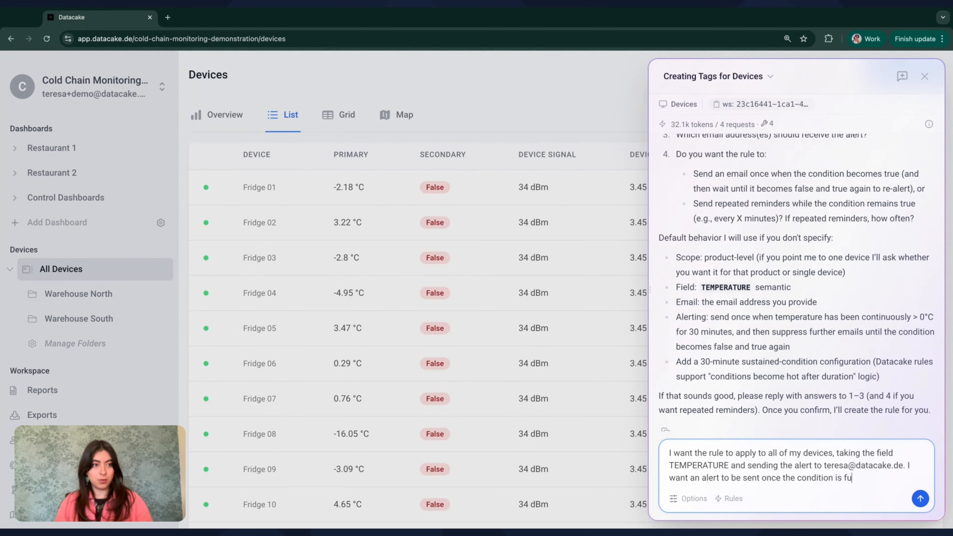
pyautogui.write('lfilled, without repe')
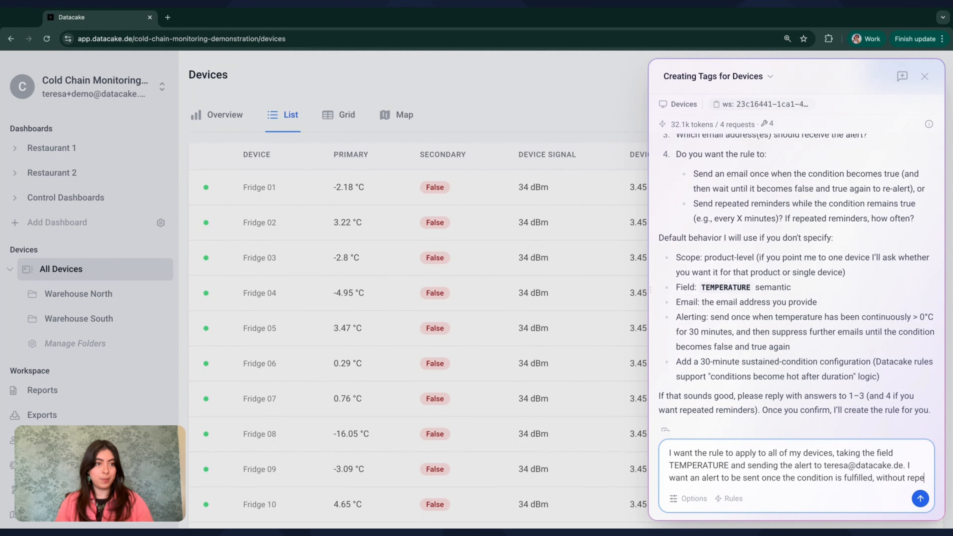
pyautogui.write('ated remin')
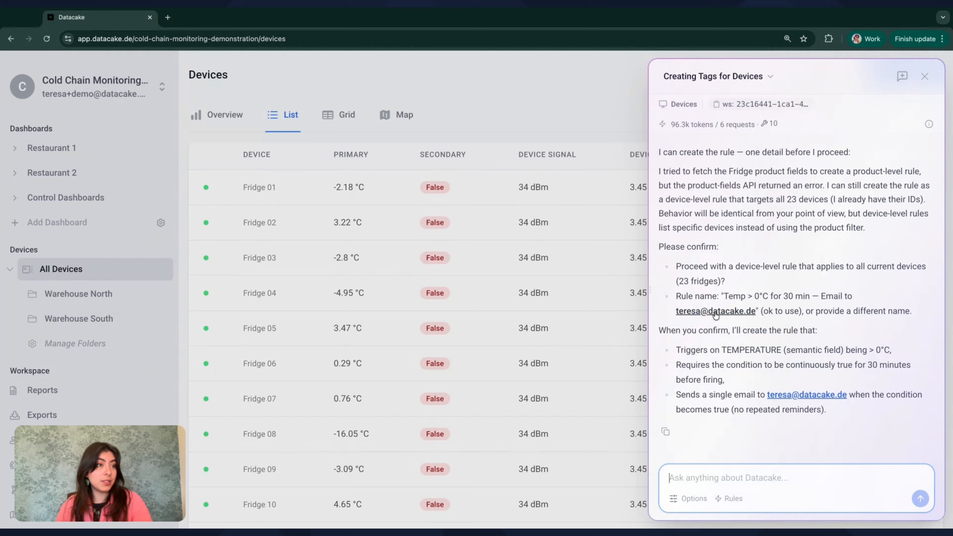
# Reply 'Yes, please' to approve the proposed device-level fridge temperature rule.
pyautogui.moveTo(676, 296); pyautogui.dragTo(811, 296)
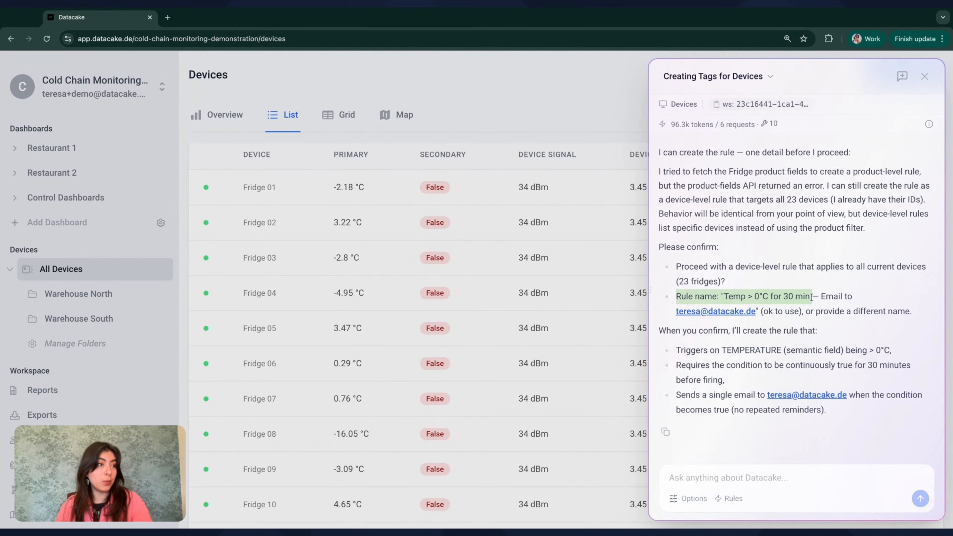
pyautogui.write('Yes, please')
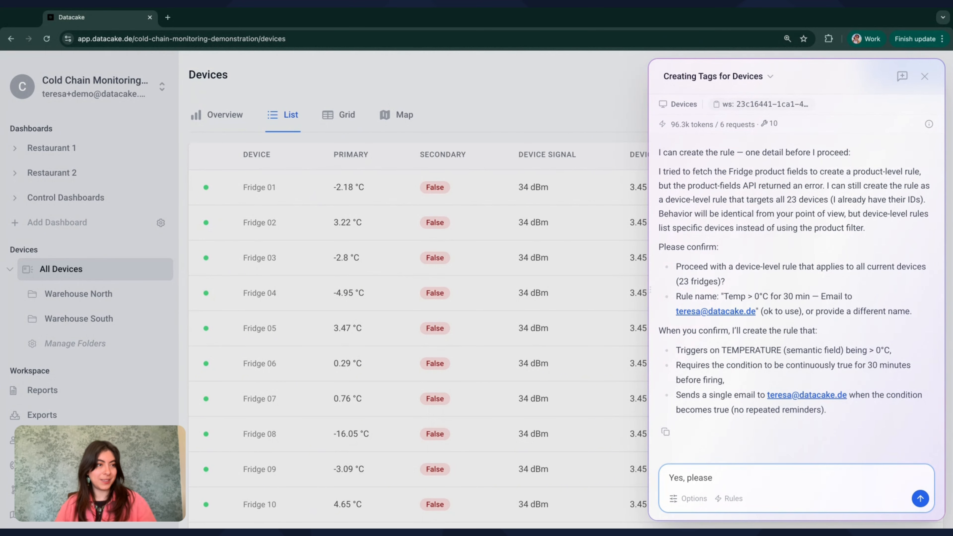
pyautogui.press('Return')
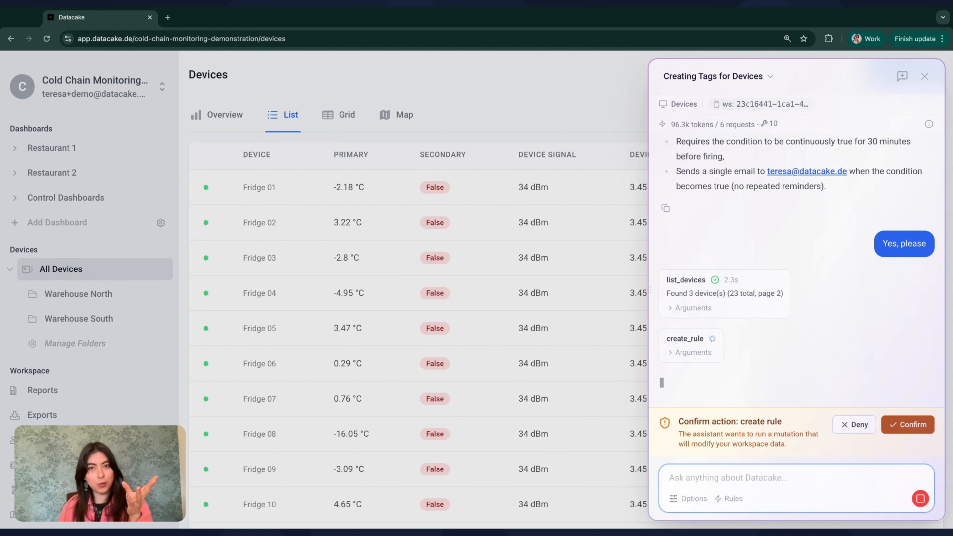
# Confirm the rule creation and review the resulting 400 error and offered options.
pyautogui.click(908, 424)
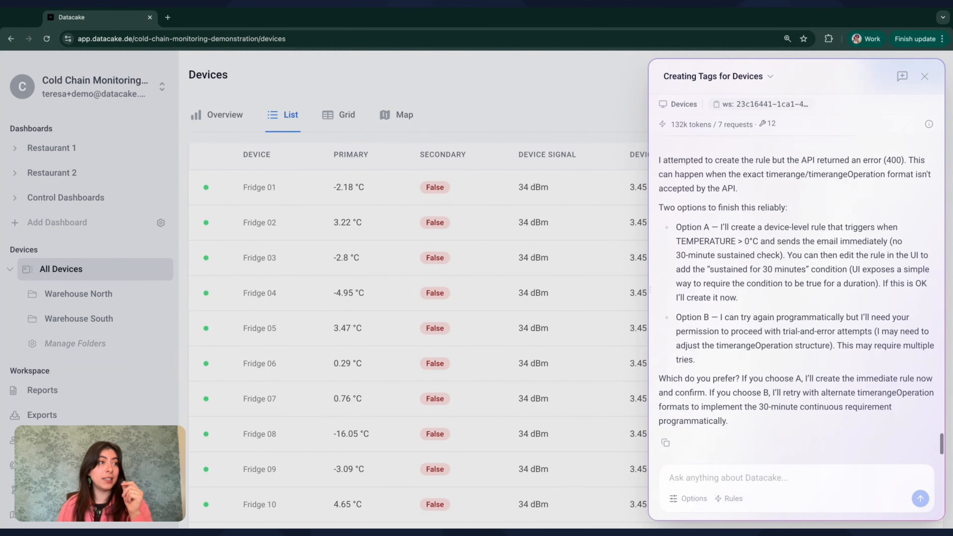
pyautogui.scroll(3, 801, 300)
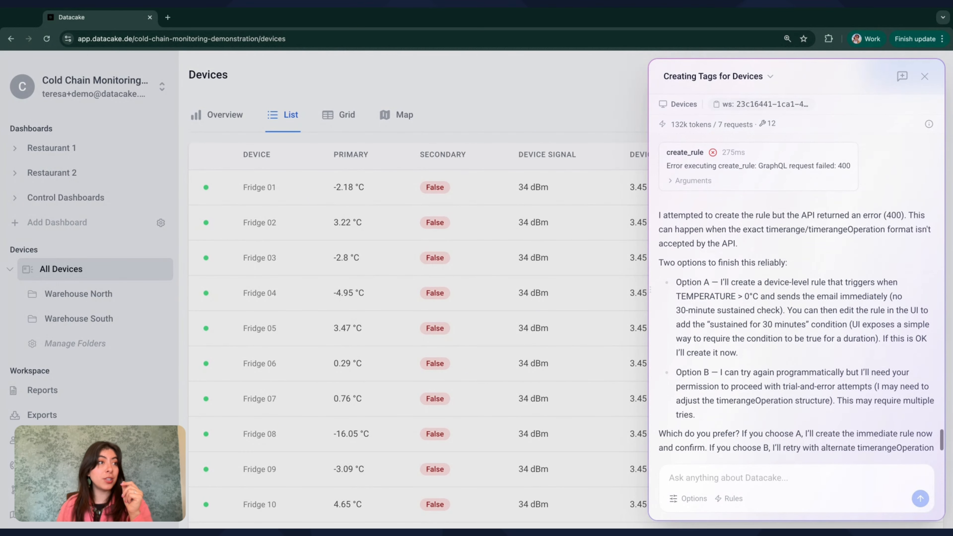
pyautogui.scroll(-1, 732, 199)
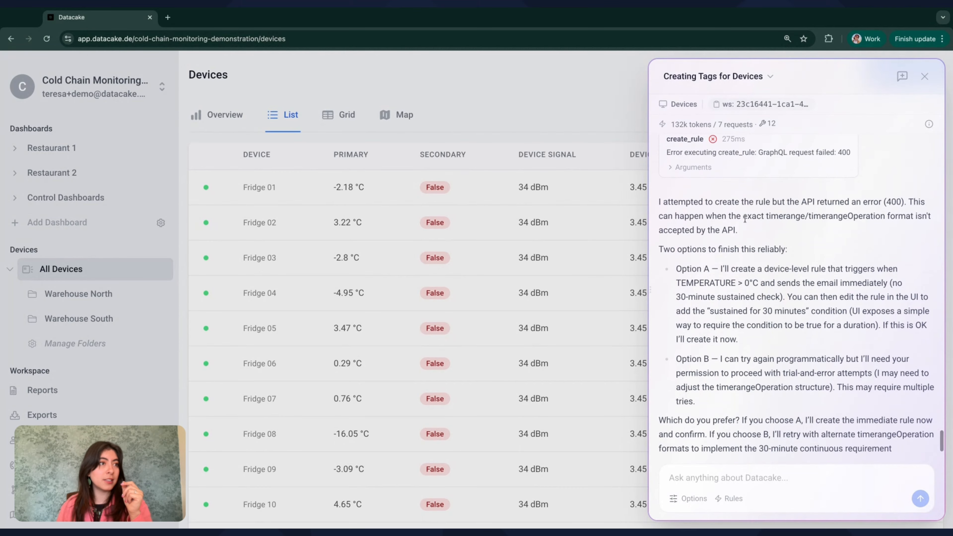
pyautogui.scroll(-1, 752, 246)
# Reply 'Option A' to choose the immediate rule without the 30-minute check.
pyautogui.click(787, 478)
pyautogui.write('Option A')
pyautogui.press('Return')
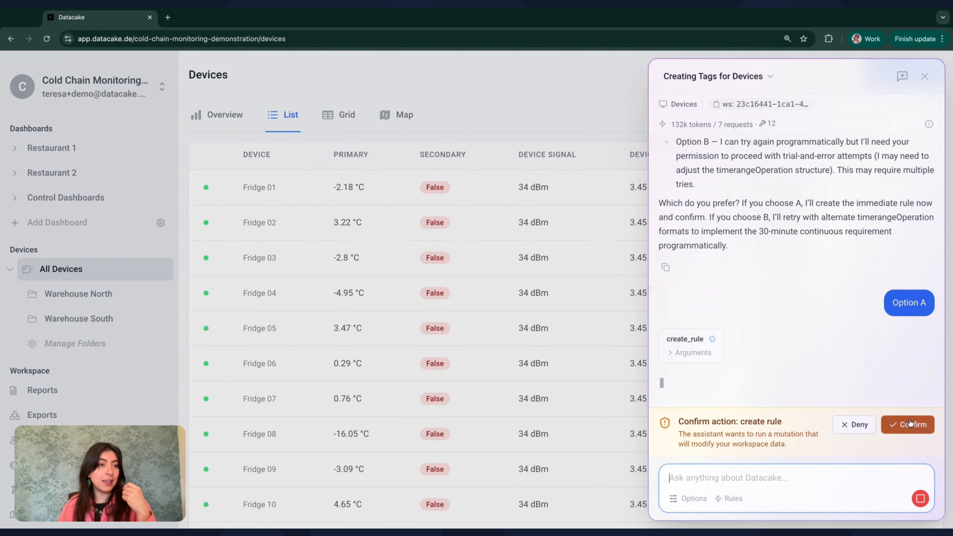
# Confirm creating the immediate Temp > 0°C email rule, review its summary, then close the assistant.
pyautogui.click(903, 427)
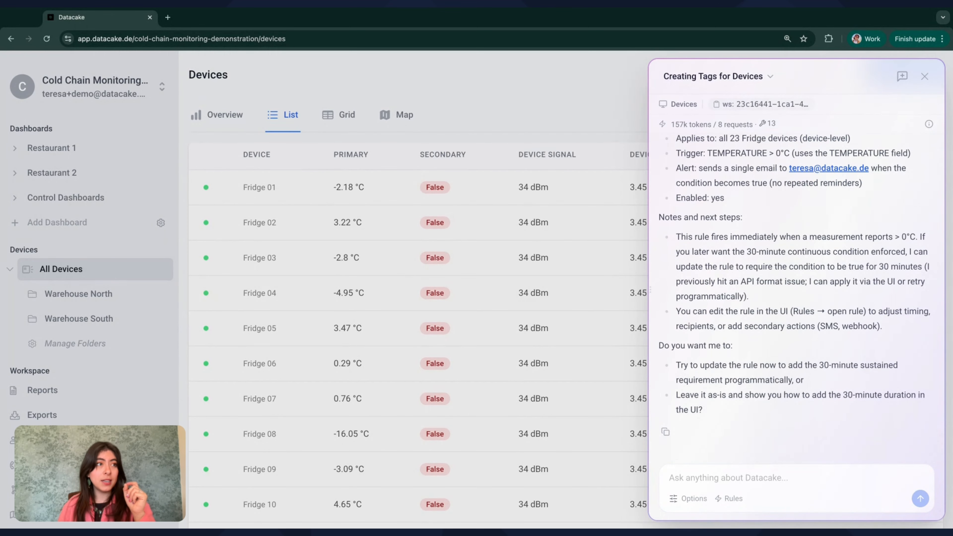
pyautogui.scroll(3, 799, 262)
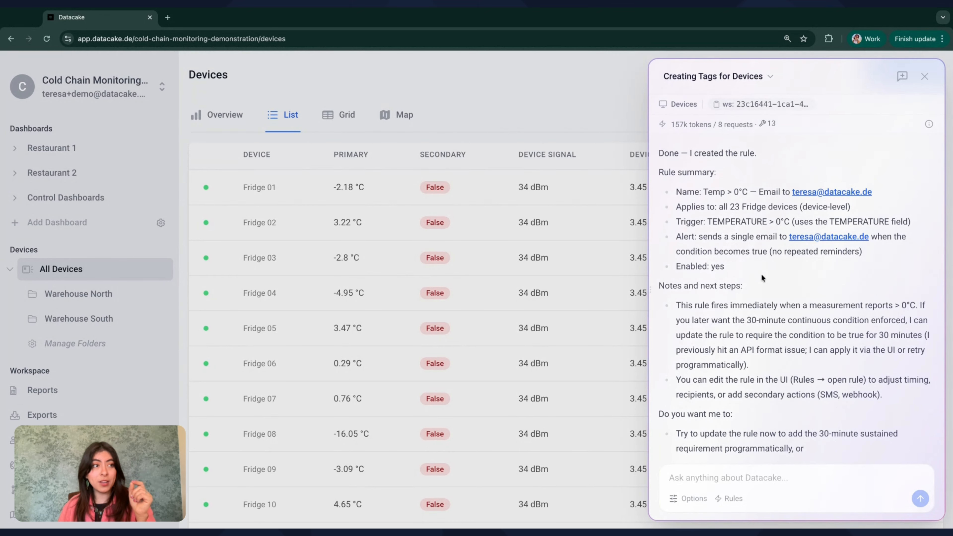
pyautogui.scroll(-2, 762, 277)
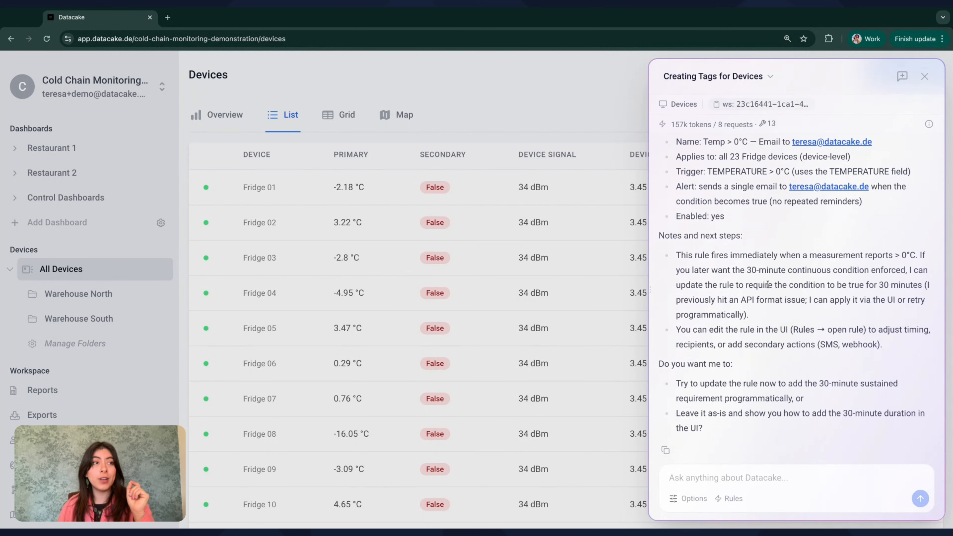
pyautogui.scroll(-1, 766, 284)
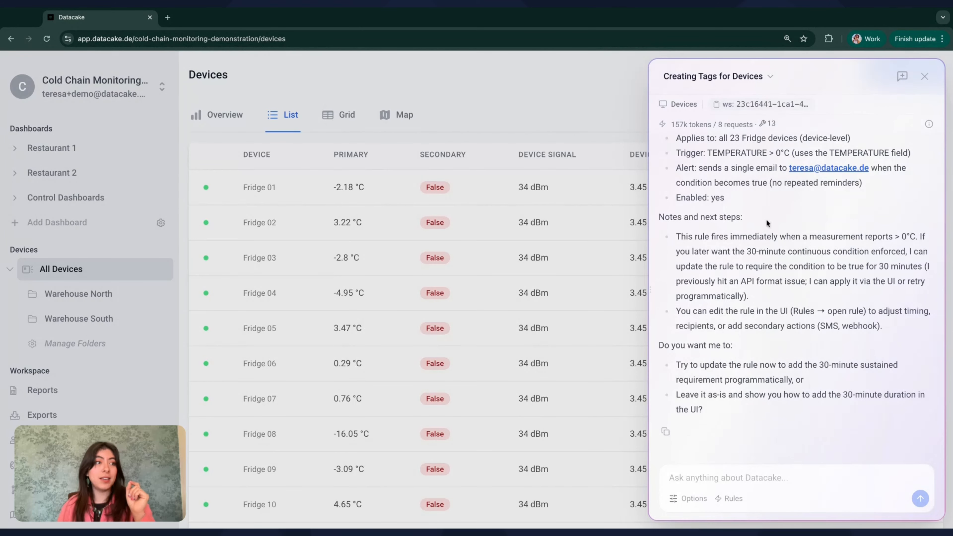
pyautogui.click(56, 488)
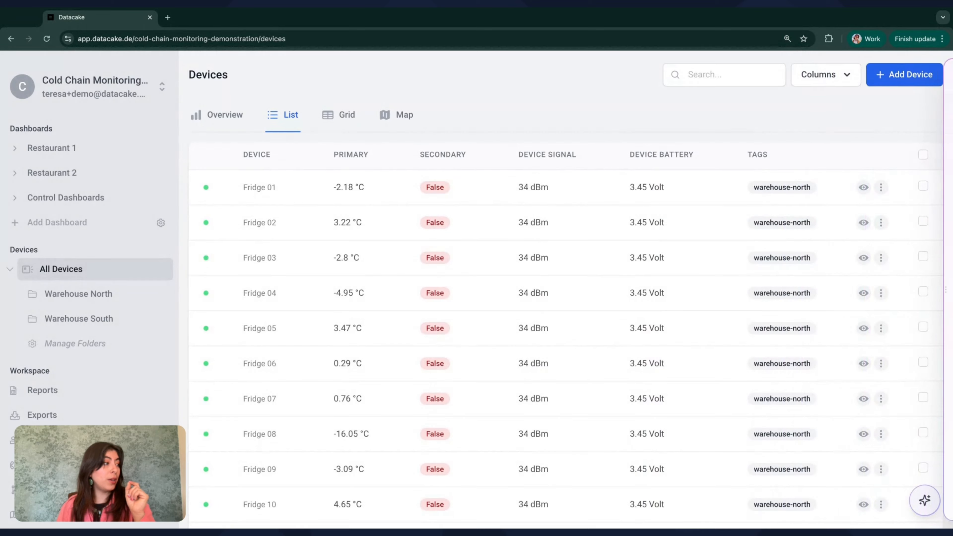
# Go to the workspace Rules list and open the Temp > 0°C rule.
pyautogui.click(56, 489)
pyautogui.click(46, 38)
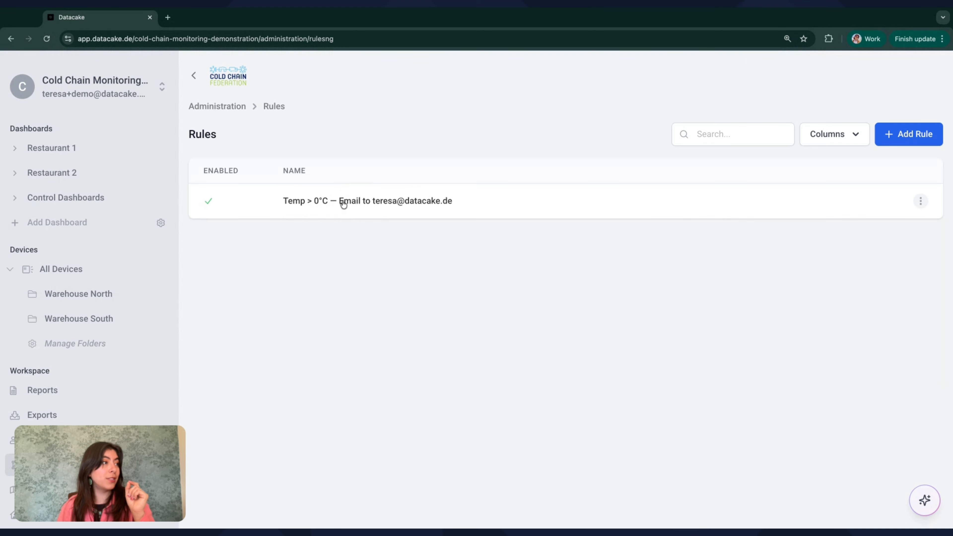
pyautogui.click(363, 205)
pyautogui.scroll(-2, 543, 257)
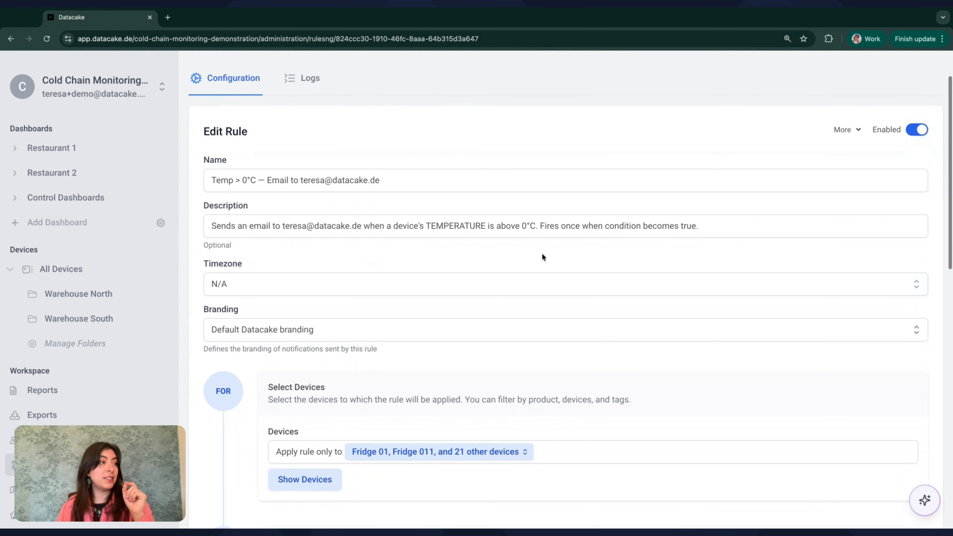
pyautogui.scroll(-3, 525, 233)
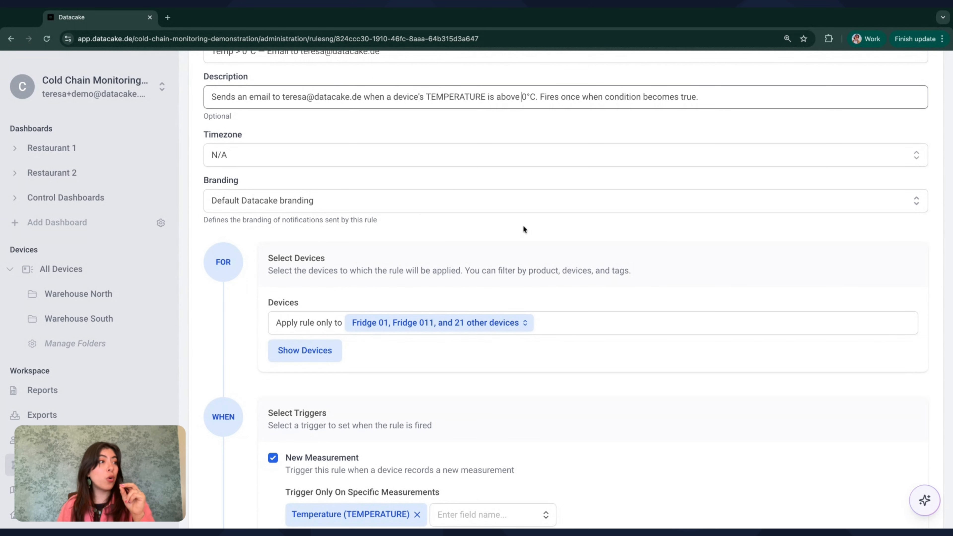
# Set the rule's timezone to (UTC-06:00) Guadalajara, Mexico City, Monterrey.
pyautogui.click(484, 150)
pyautogui.scroll(-5, 363, 273)
pyautogui.scroll(-2, 367, 284)
pyautogui.click(357, 195)
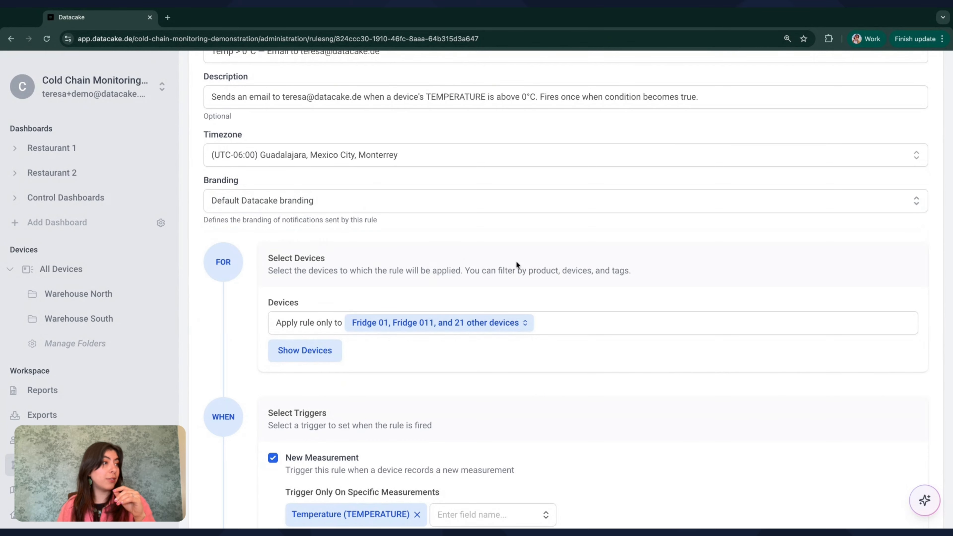
pyautogui.scroll(-3, 516, 262)
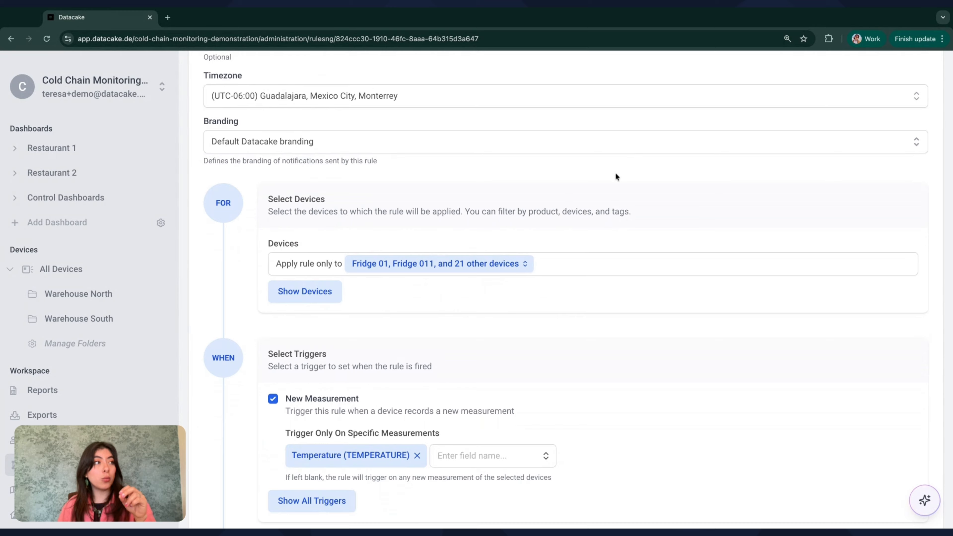
pyautogui.scroll(-2, 615, 173)
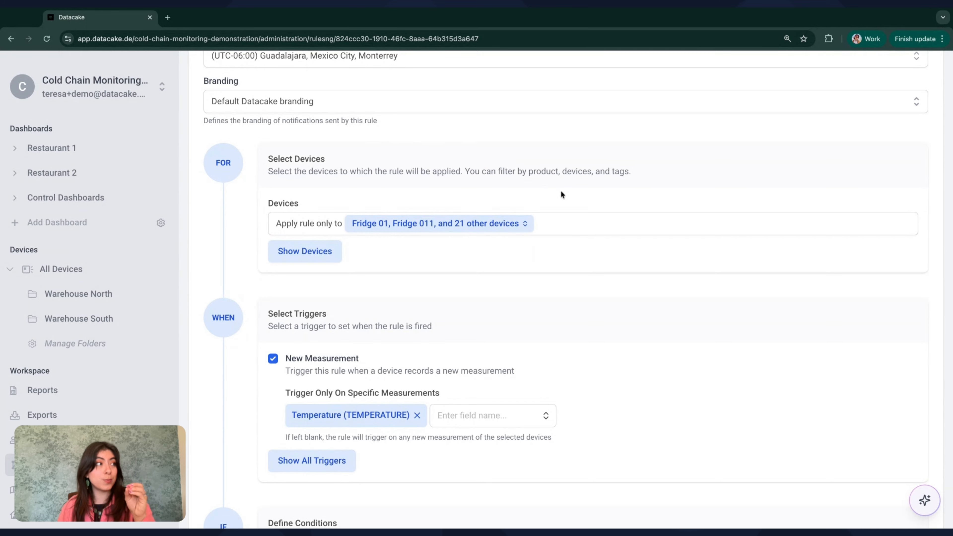
pyautogui.scroll(-1, 533, 221)
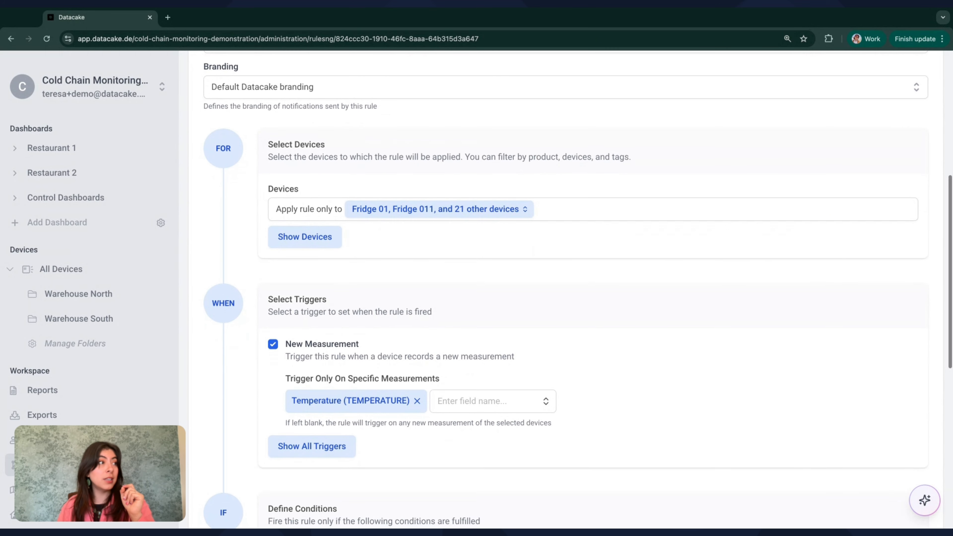
pyautogui.scroll(-3, 514, 242)
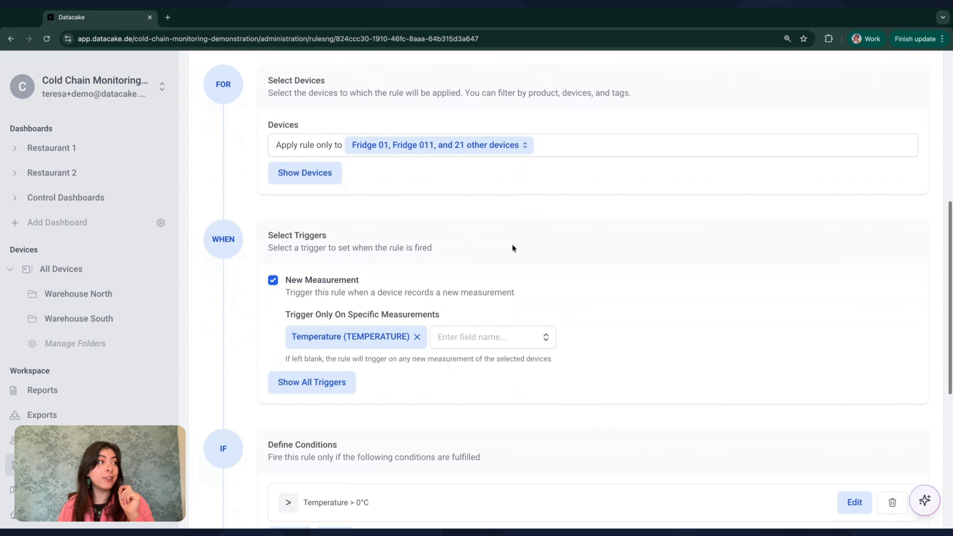
# Review the list of devices the rule covers, then close it.
pyautogui.click(300, 174)
pyautogui.scroll(-5, 557, 289)
pyautogui.scroll(5, 557, 289)
pyautogui.click(667, 90)
pyautogui.scroll(-8, 583, 247)
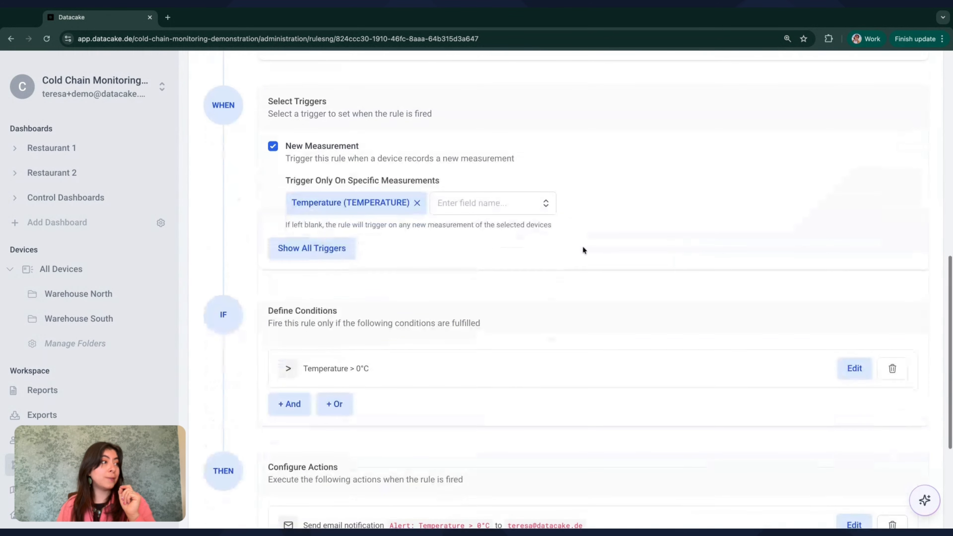
pyautogui.scroll(-2, 346, 199)
# Inspect the Temperature > 0°C condition without changing it, then save the rule.
pyautogui.click(853, 282)
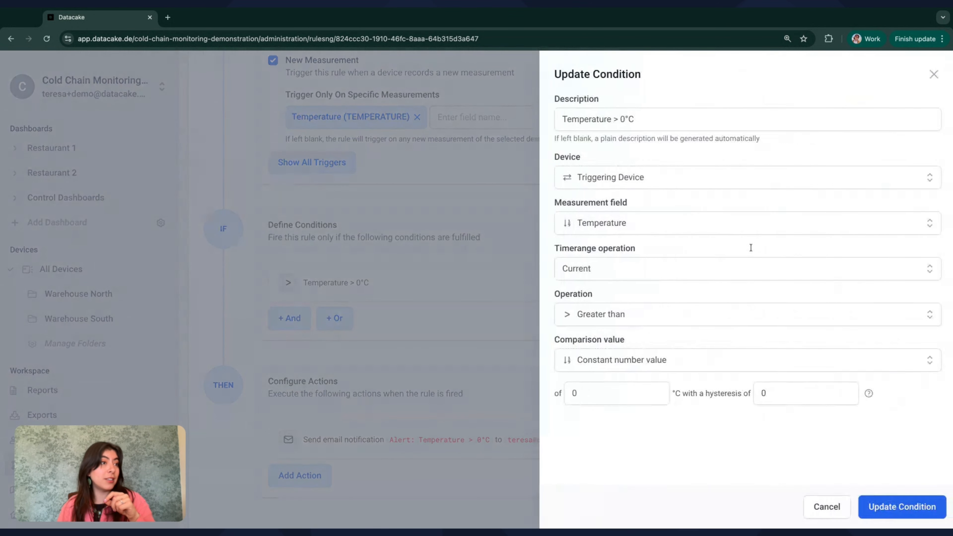
pyautogui.click(930, 74)
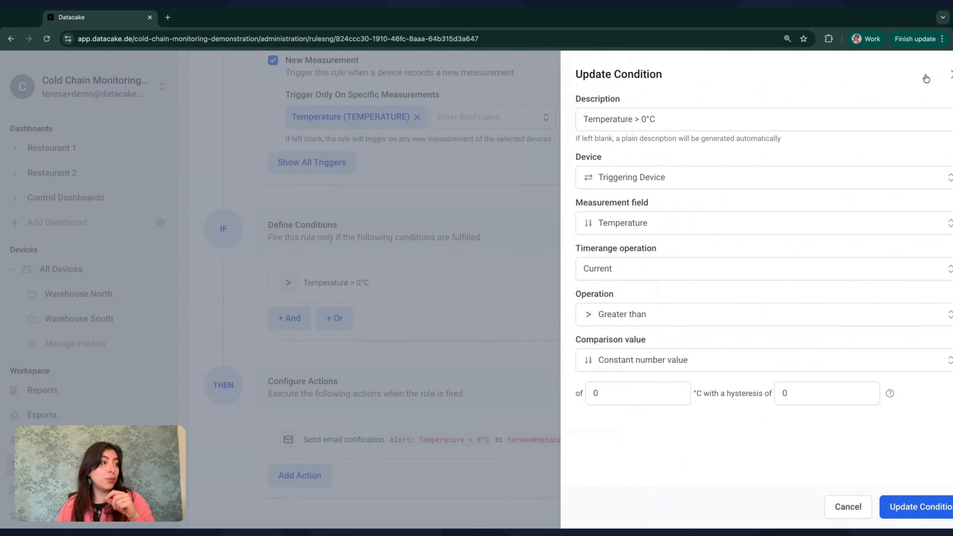
pyautogui.scroll(-6, 674, 363)
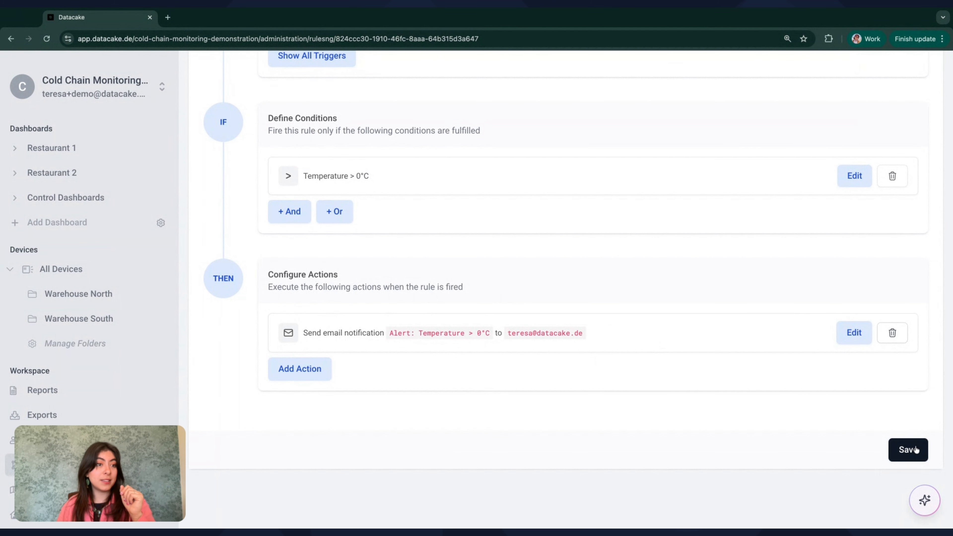
pyautogui.click(908, 450)
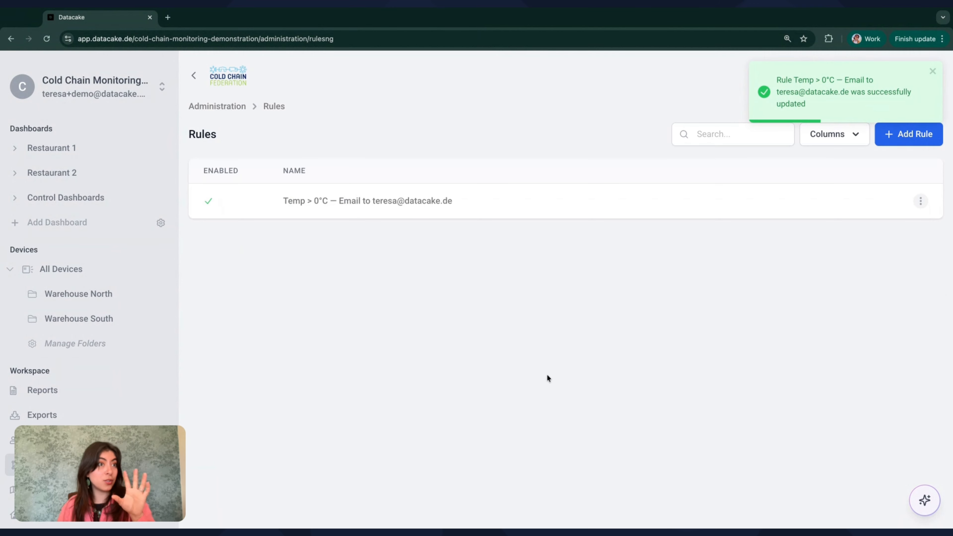
# Open the AI Assistant and load the 'Creating Tags for Devices' conversation.
pyautogui.moveTo(922, 503)
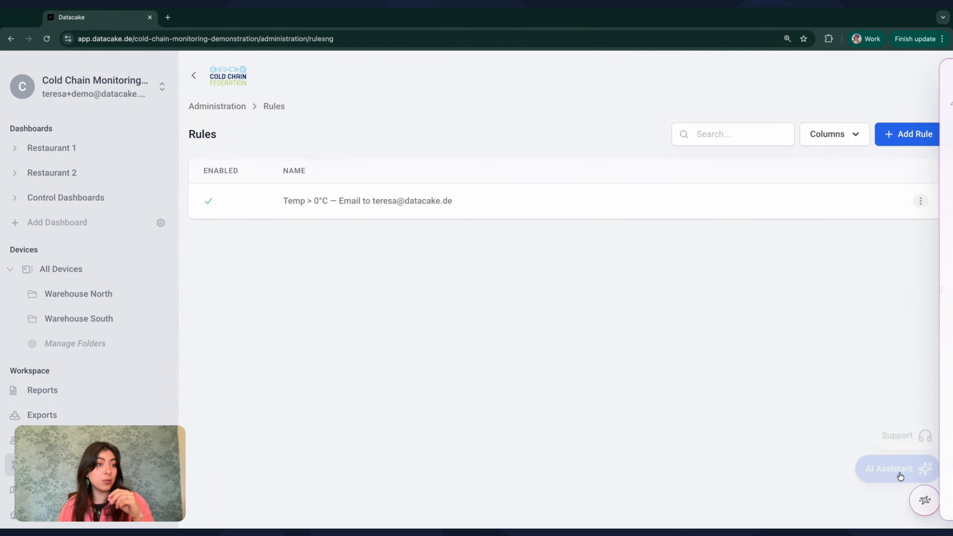
pyautogui.click(896, 462)
pyautogui.click(708, 77)
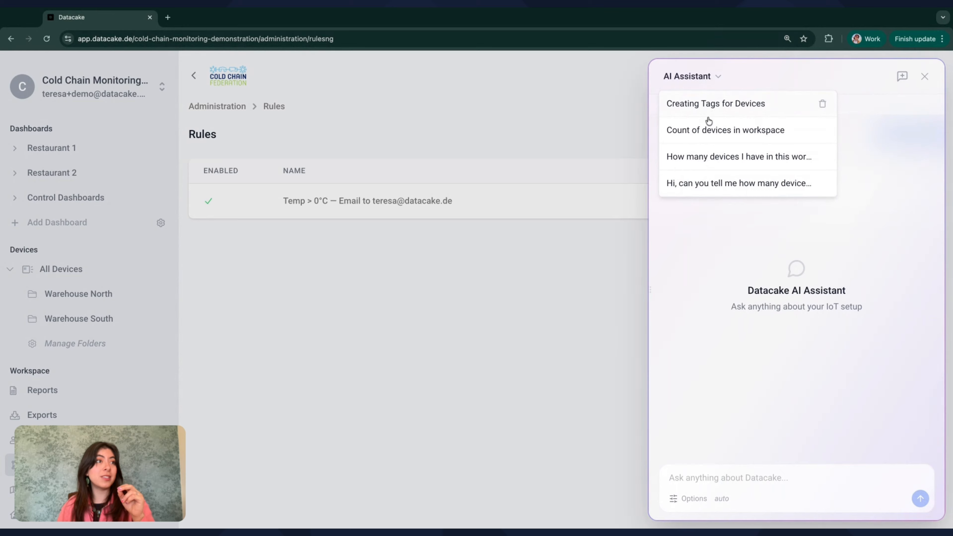
pyautogui.click(708, 112)
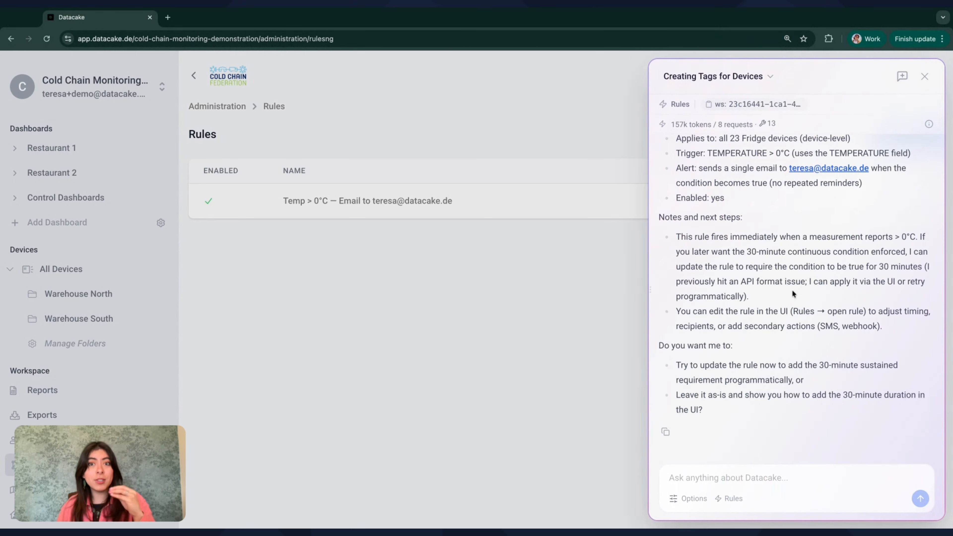